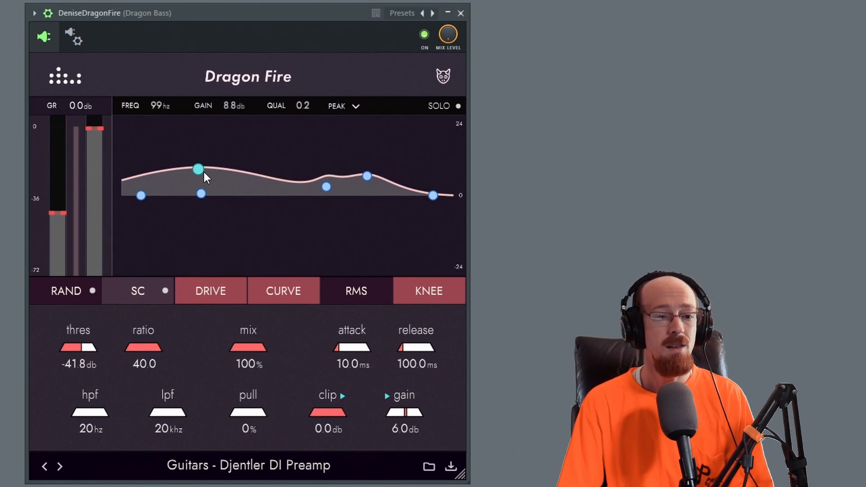
- Lower EQ filter 3 to about 148 Hz and -3.9 dB, and shrink the plugin window over the open playlist
drag(203, 173, 219, 210)
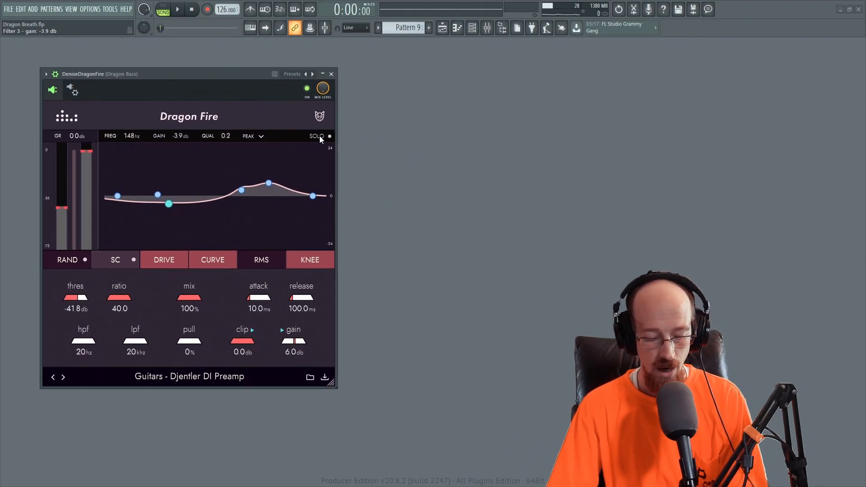
key(F5)
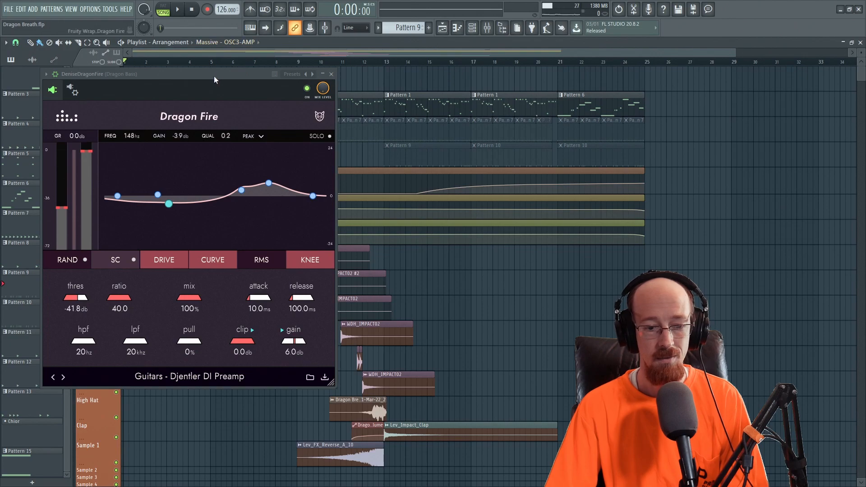
drag(331, 382, 263, 317)
drag(156, 81, 142, 182)
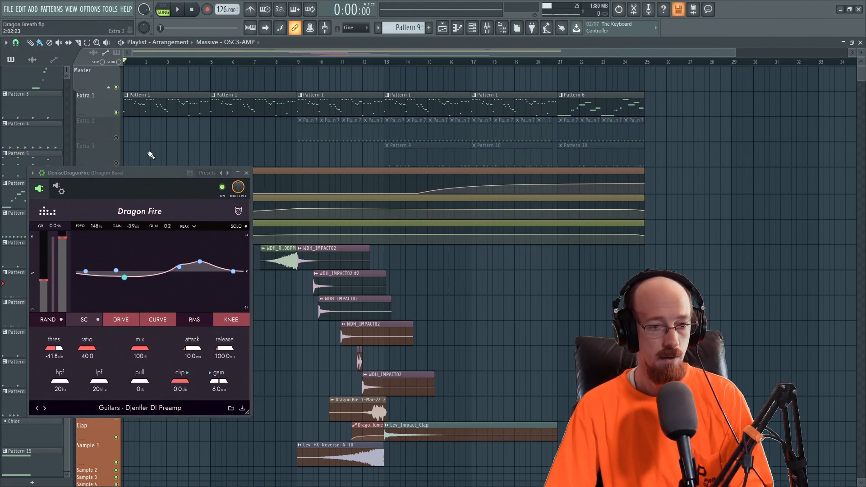
- Play the arrangement briefly from the start and again from bar 21 to hear the processed sound
key(space)
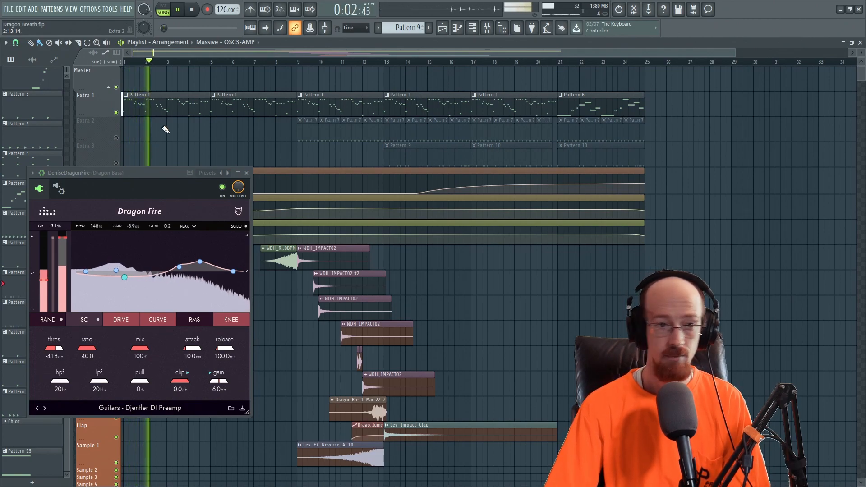
key(space)
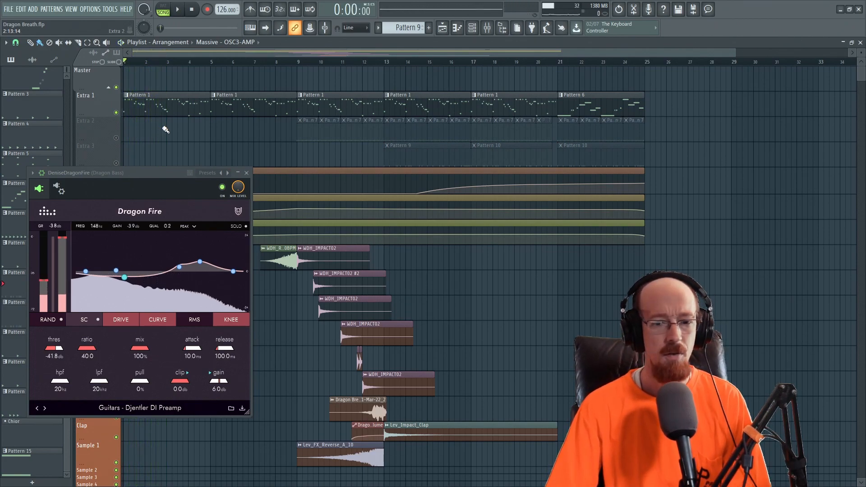
click(561, 63)
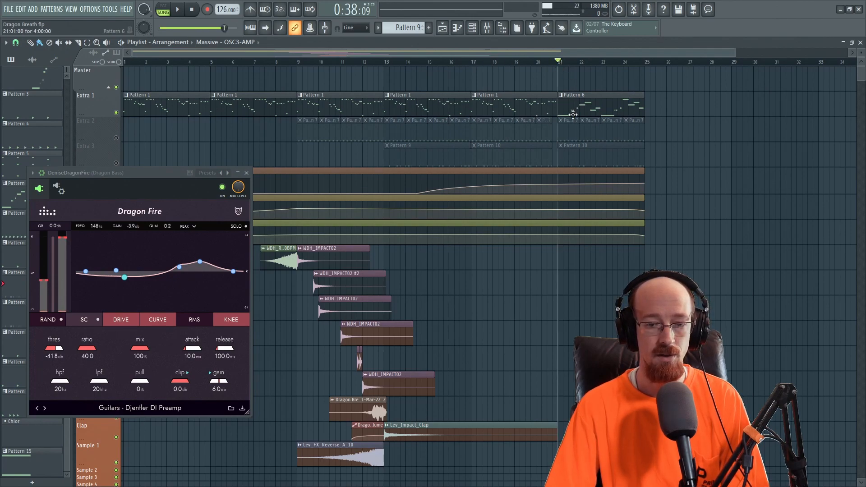
key(space)
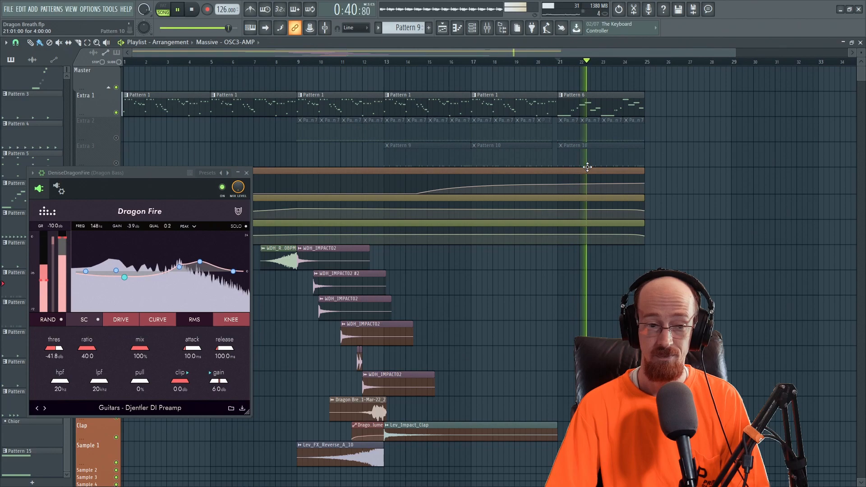
key(space)
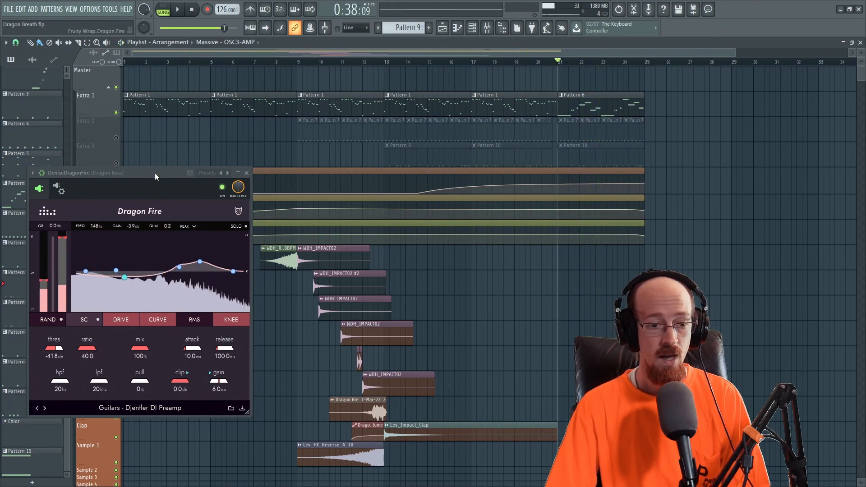
- Reposition the plugin window and boost EQ filter 3 to about 95 Hz and 24 dB with a quality of 0.2
drag(155, 172, 186, 124)
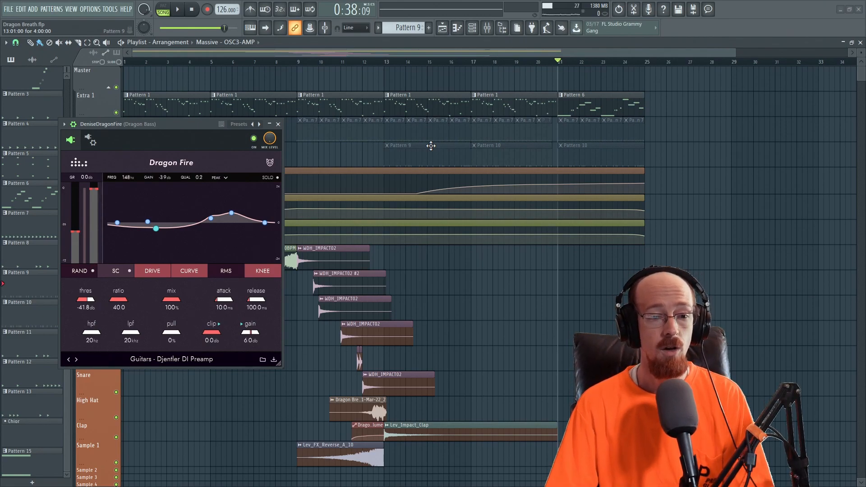
drag(156, 233, 153, 212)
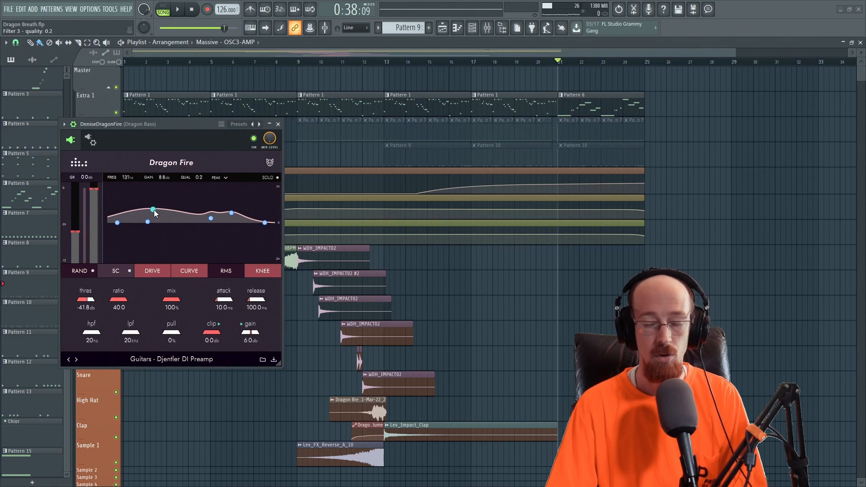
scroll(154, 213, up, 4)
drag(154, 213, 147, 188)
scroll(147, 190, down, 3)
scroll(146, 188, down, 1)
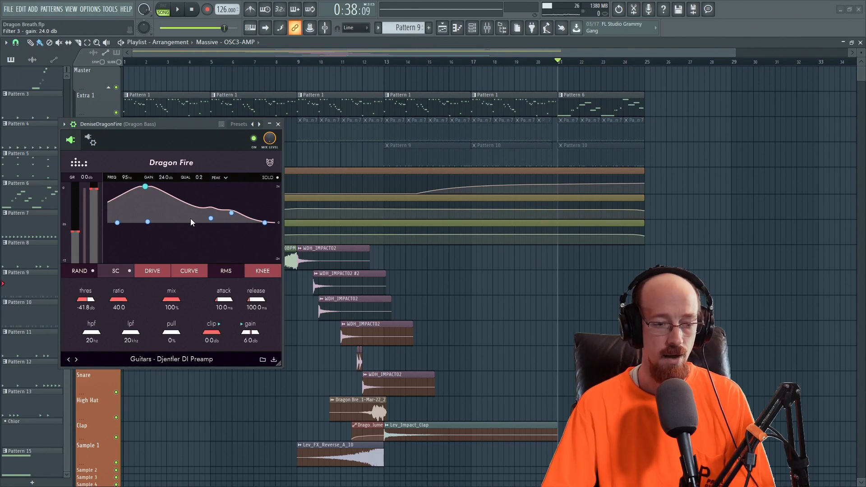
- Enlarge the Dragon Fire window and play from bar 21 to hear the low-frequency boost
key(space)
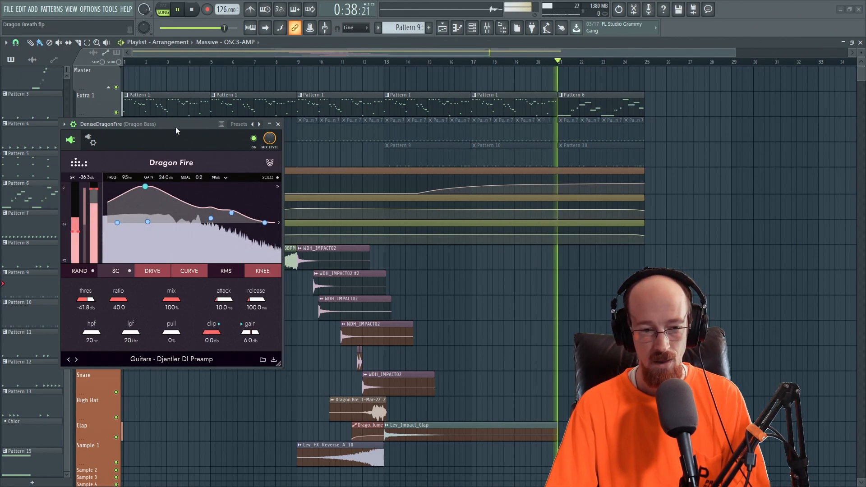
key(space)
drag(278, 363, 415, 360)
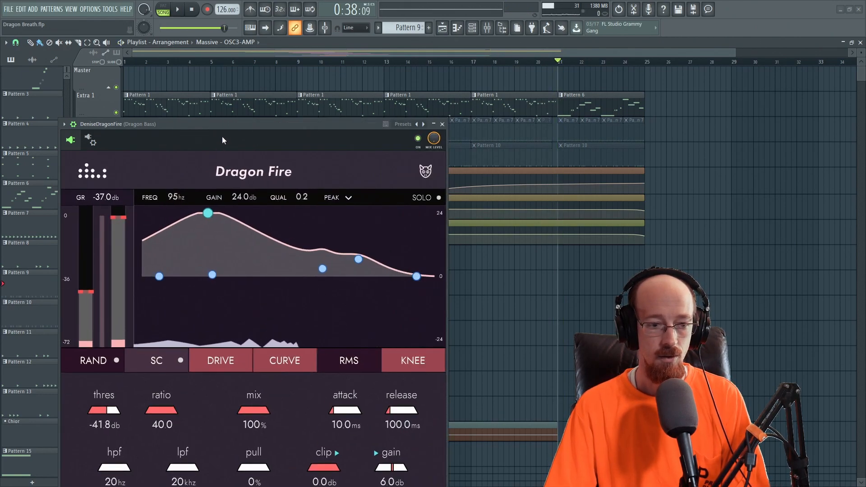
drag(223, 126, 189, 51)
key(space)
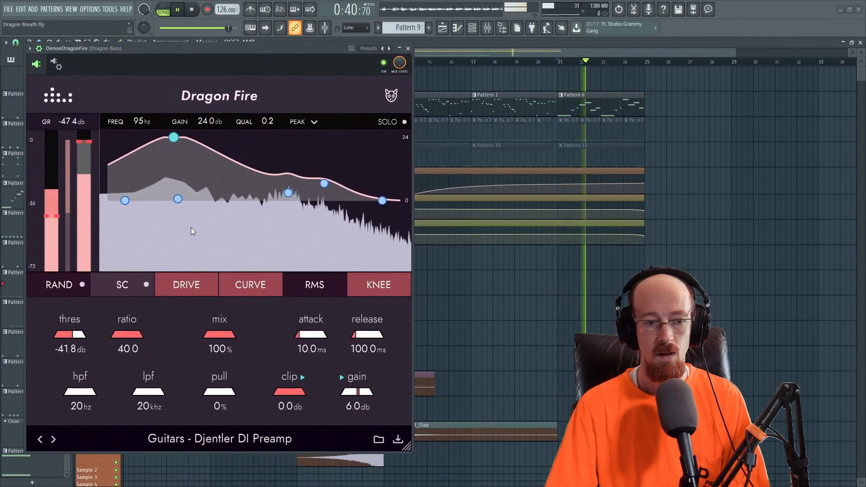
key(space)
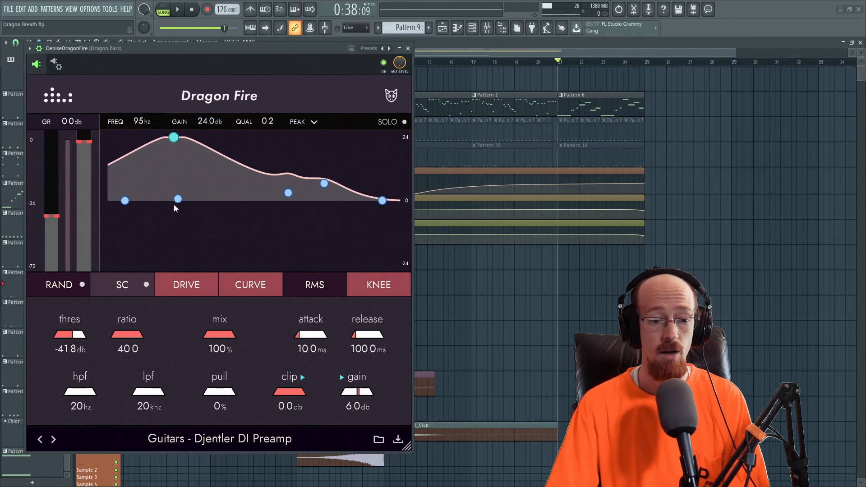
- Raise the pull amount to 100% and play from bar 21 to hear the compensated boost
drag(224, 397, 222, 358)
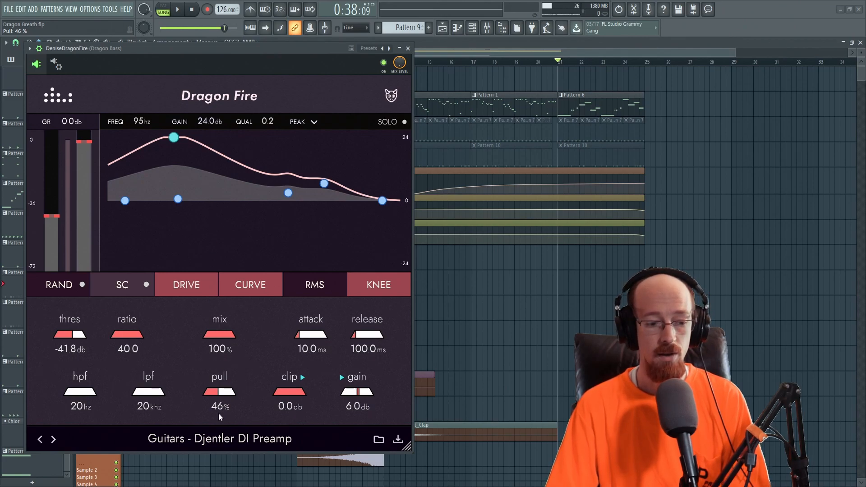
drag(218, 395, 213, 321)
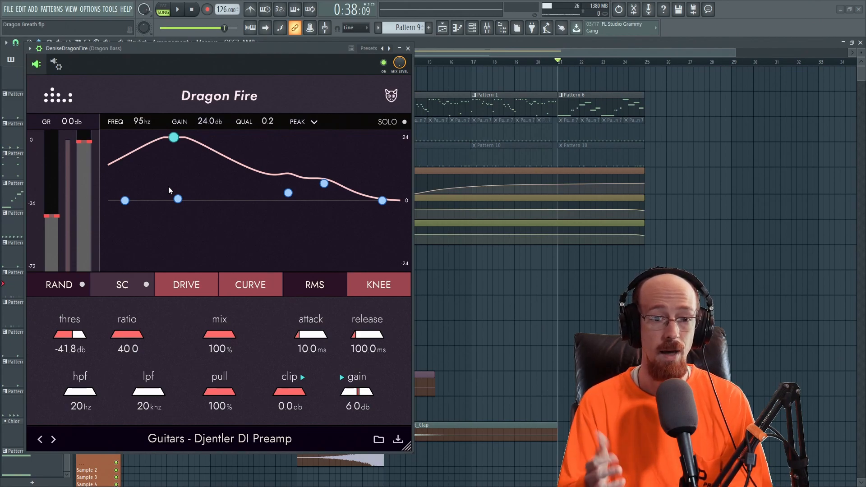
key(space)
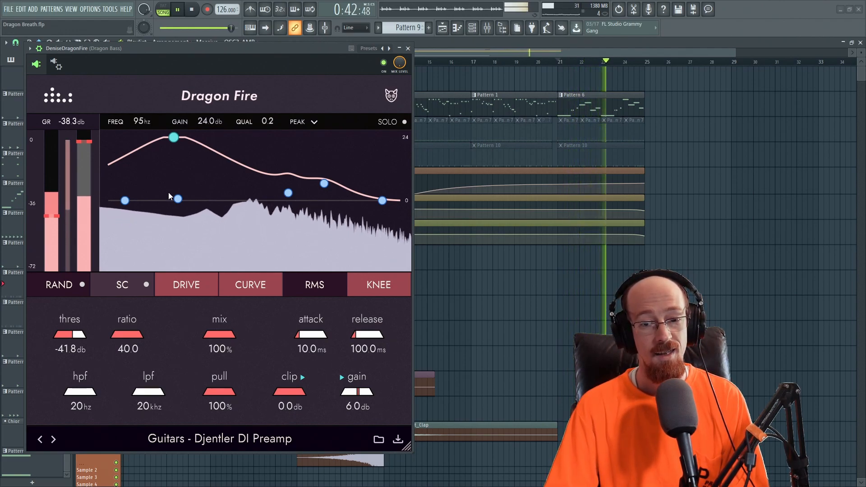
key(space)
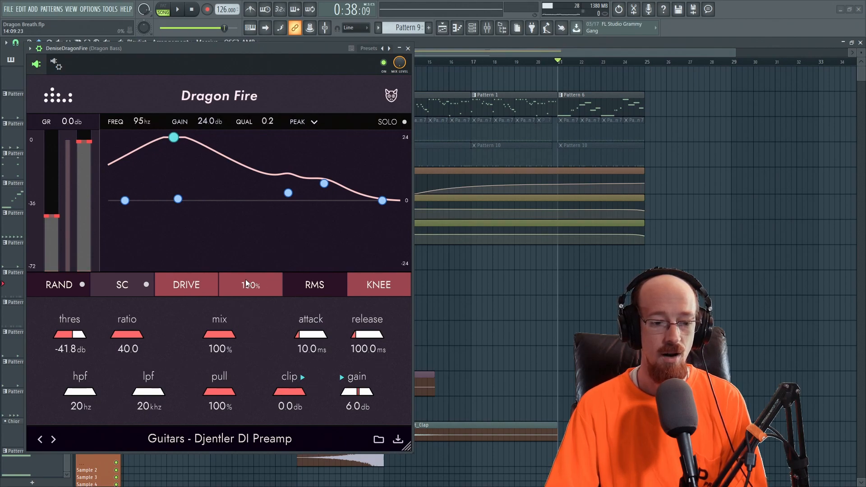
- Set the clip level to -30.3 dB and the gain to 24.8 dB while auditioning from bar 21
drag(290, 394, 286, 421)
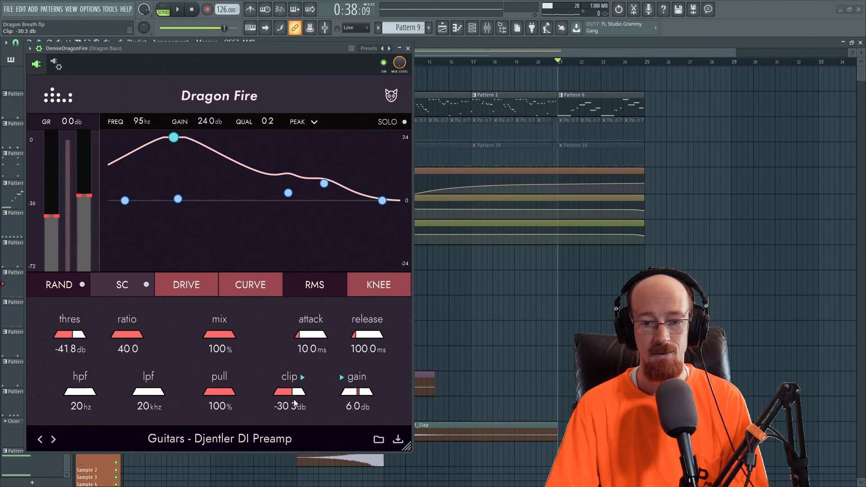
key(space)
key(space)
drag(362, 395, 366, 390)
key(space)
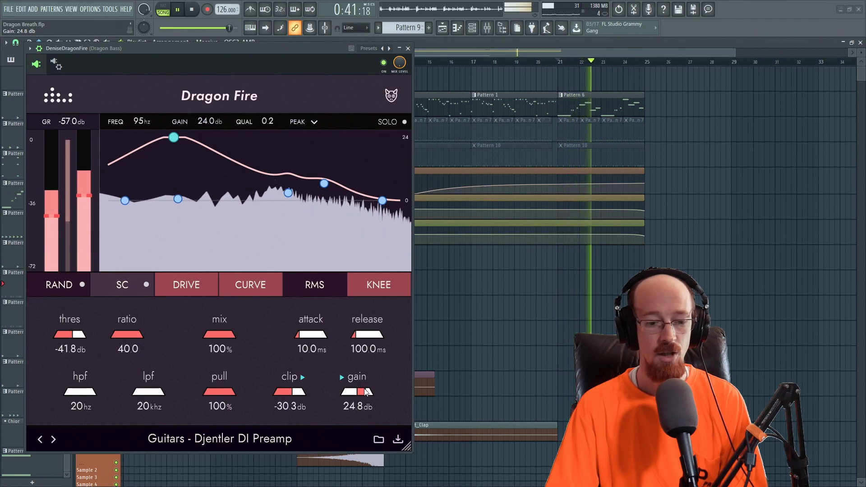
key(space)
- Set the clip to 0.0 dB, gain to 8.3 dB and pull to 47%, and audition from bar 21
drag(366, 393, 296, 335)
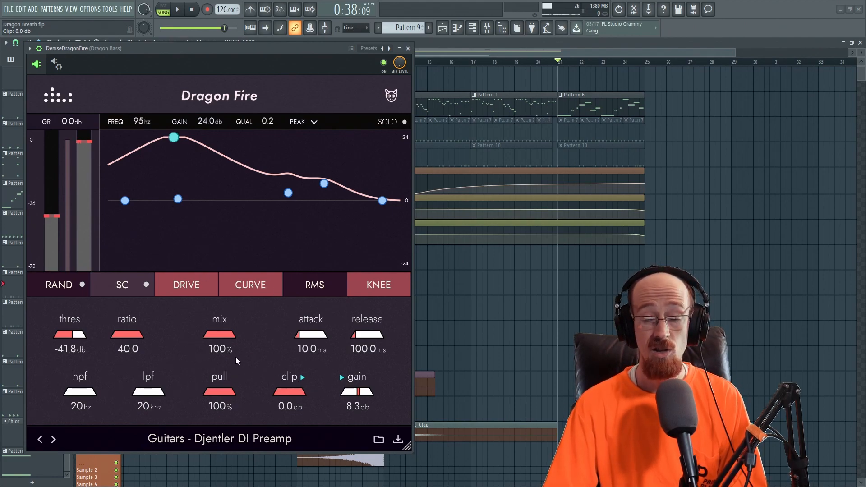
mouse_move(222, 393)
mouse_down()
mouse_move(220, 403)
mouse_move(224, 397)
mouse_up()
key(space)
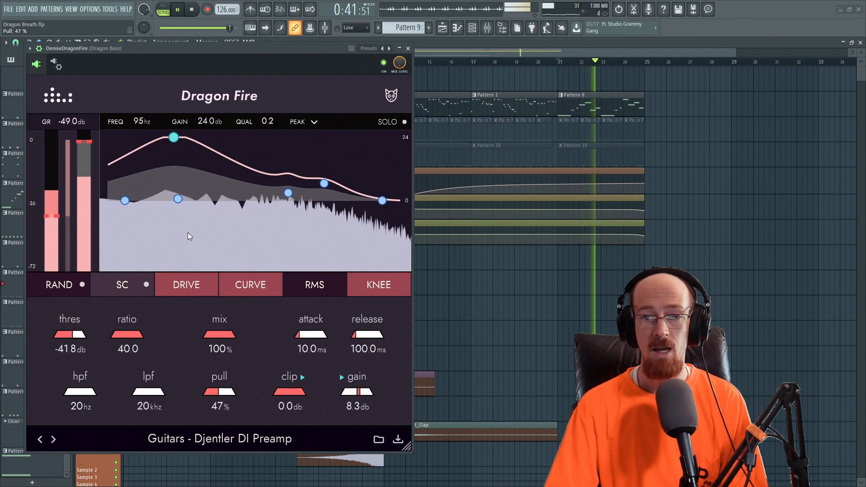
key(space)
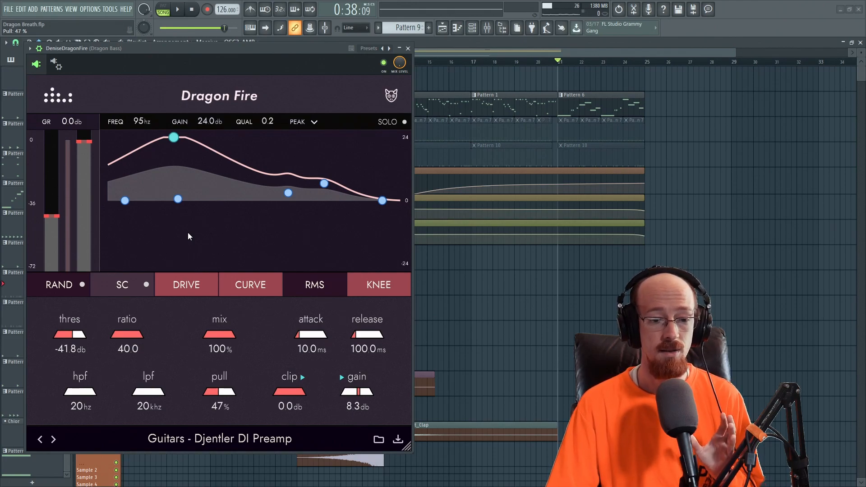
- Try out the RMS and saturation amounts, leaving them at 0% and 100%
mouse_move(315, 293)
mouse_down()
mouse_move(316, 253)
mouse_move(315, 299)
mouse_up()
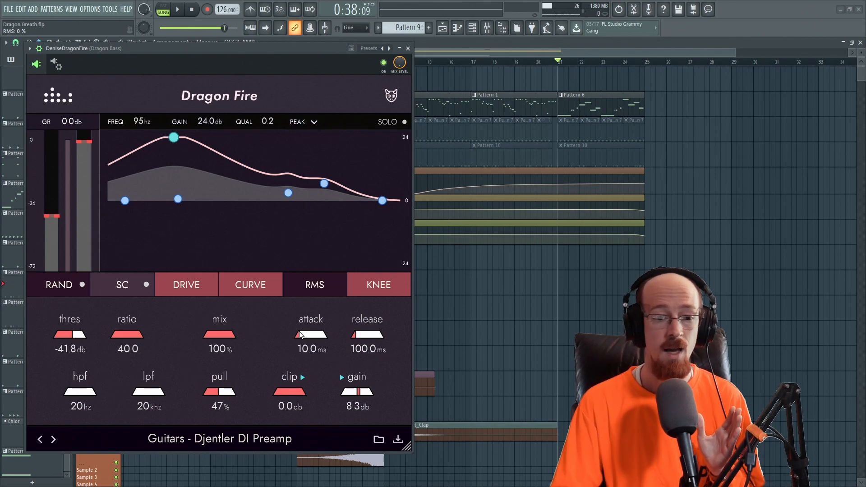
drag(241, 294, 237, 258)
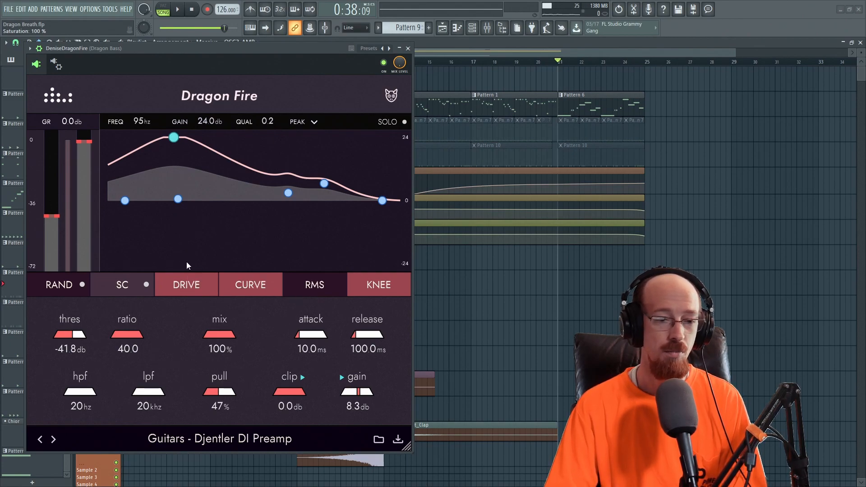
- Cut EQ filter 3 to about 174 Hz and -24 dB at quality 0.2, with pull at 0%, and audition it
drag(176, 145, 188, 213)
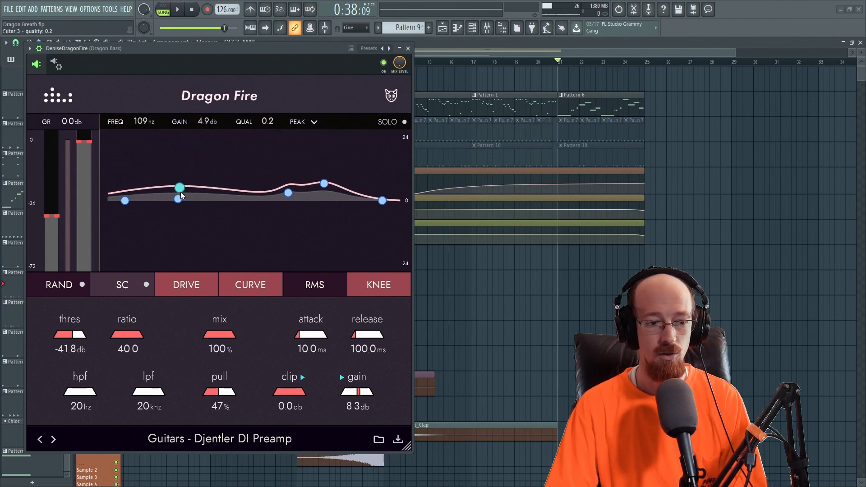
scroll(179, 191, up, 5)
drag(179, 190, 199, 266)
scroll(210, 399, down, 2)
drag(208, 396, 199, 396)
scroll(199, 267, up, 3)
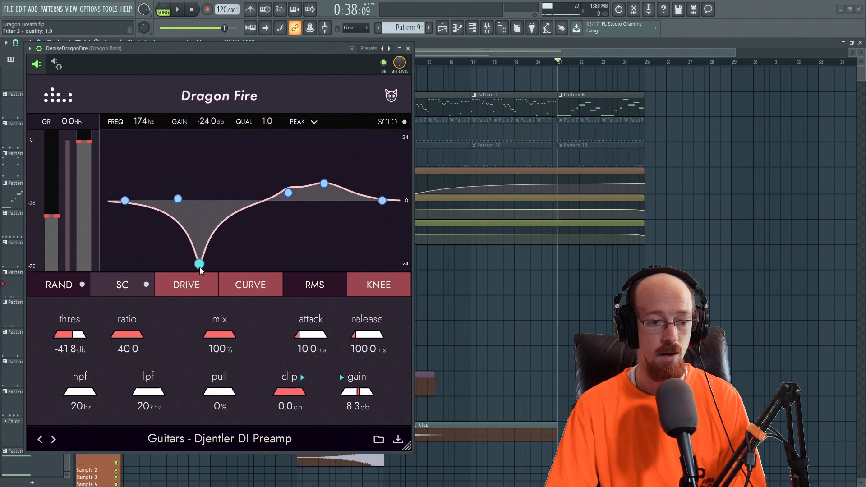
scroll(200, 267, down, 8)
key(space)
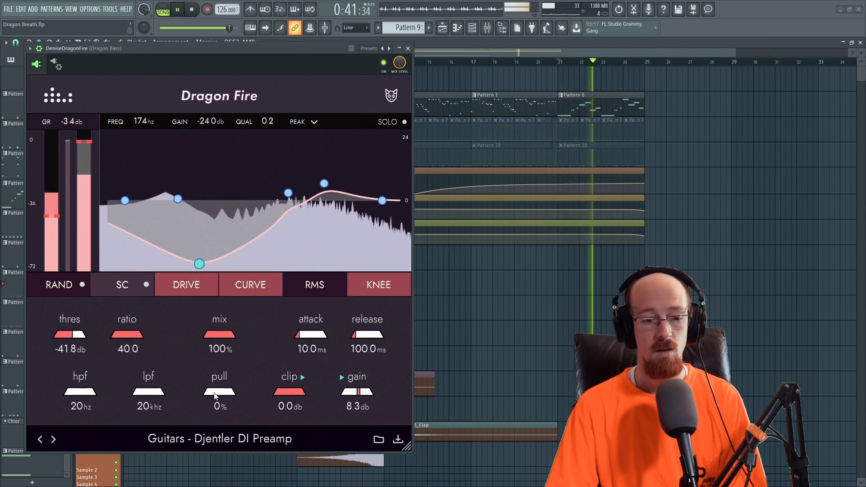
key(space)
- Set the pull to 100%, audition it, and ease EQ filter 3 to about 145 Hz and -5.5 dB at quality 0.8
drag(214, 392, 370, 388)
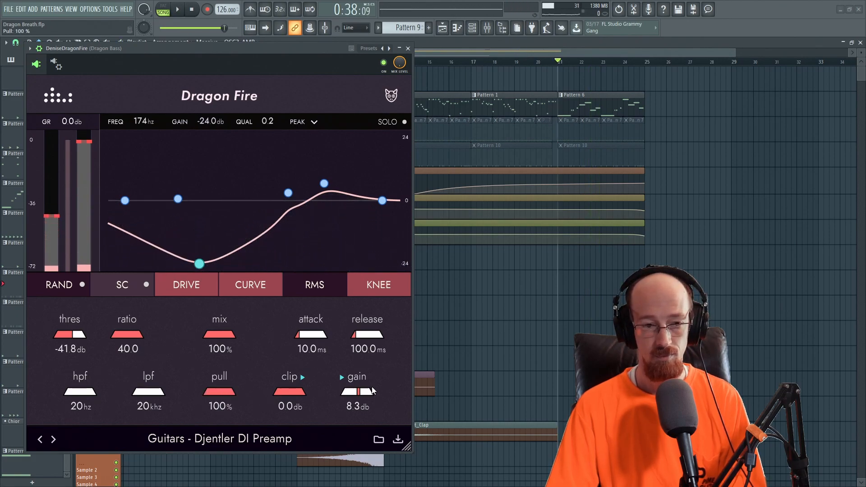
key(space)
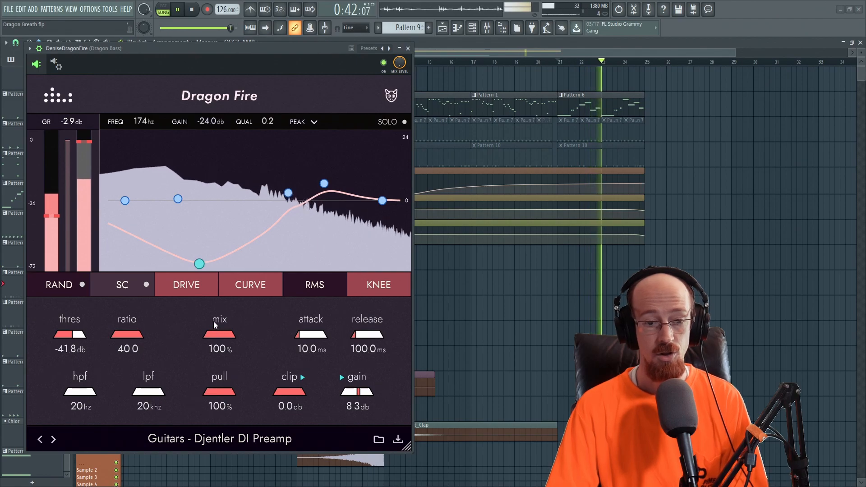
key(space)
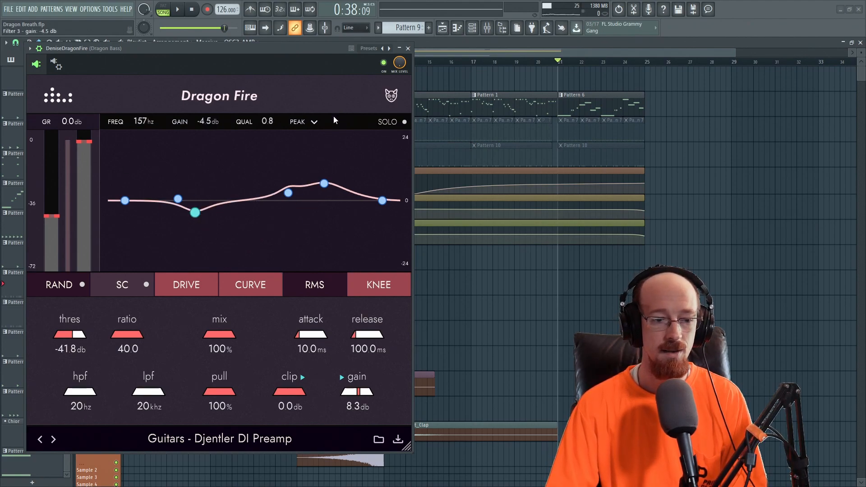
drag(195, 214, 189, 217)
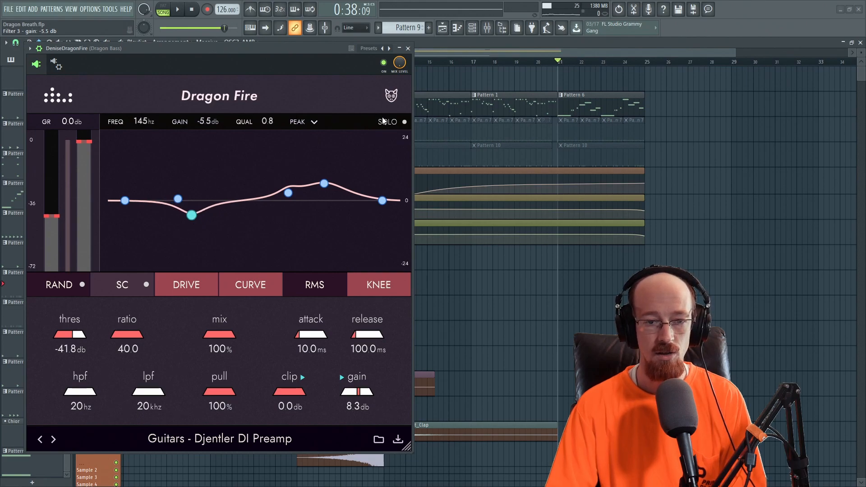
- Close the Dragon Fire window and unmute the Extra 2 playlist track for playback from bar 21
click(408, 48)
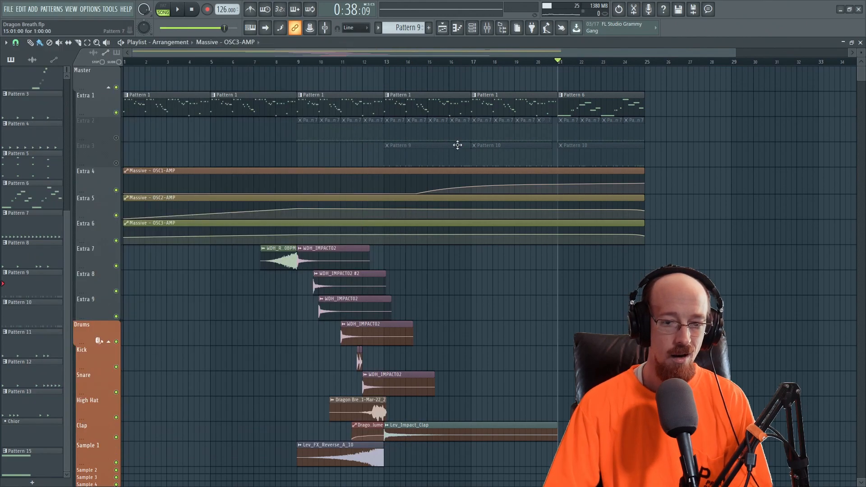
click(116, 138)
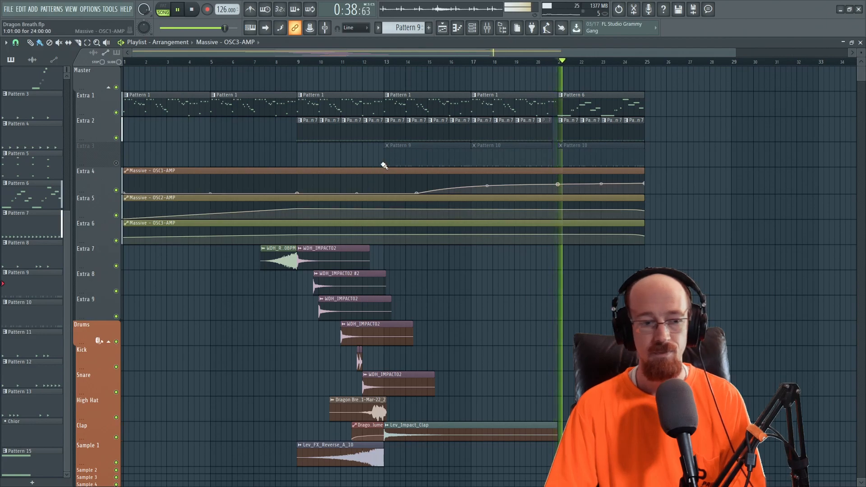
- Unmute the Extra 3 playlist track, stop playback, and enlarge the kick channel's Dragon Fire window
click(116, 162)
key(space)
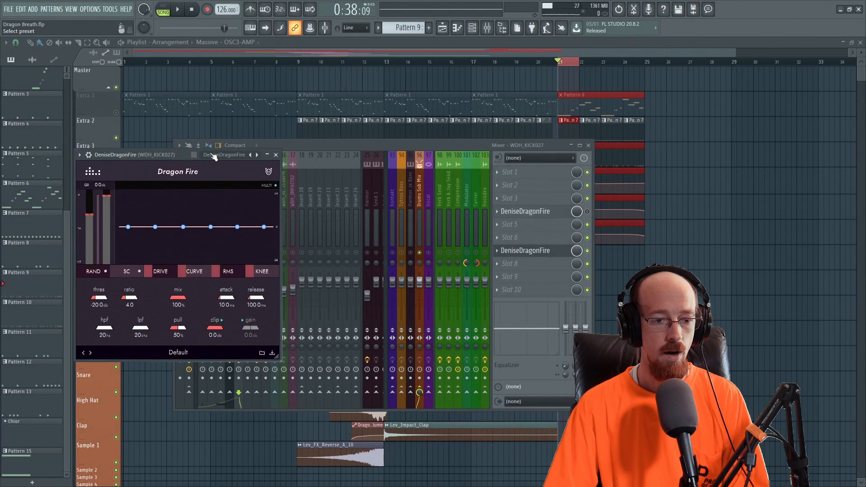
drag(213, 156, 208, 121)
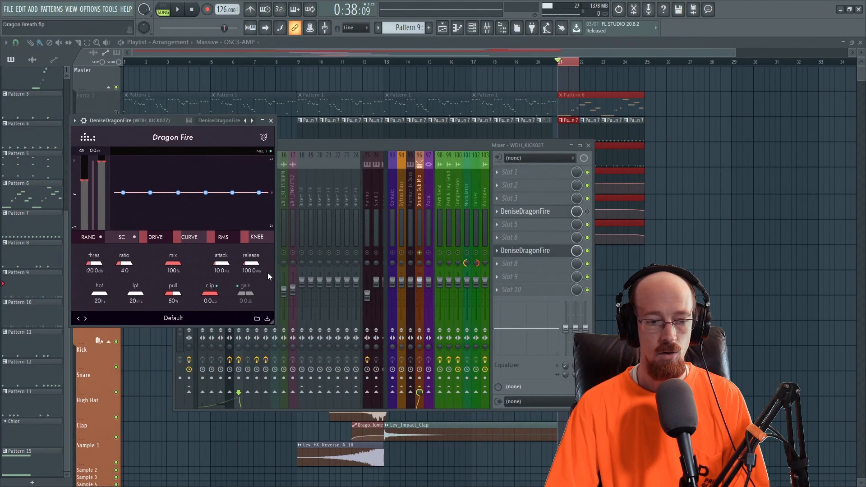
drag(269, 322, 418, 390)
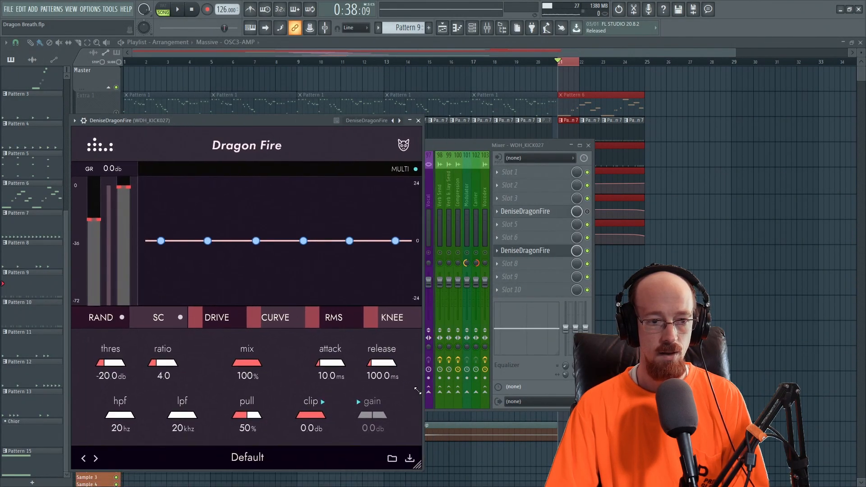
drag(241, 130, 219, 82)
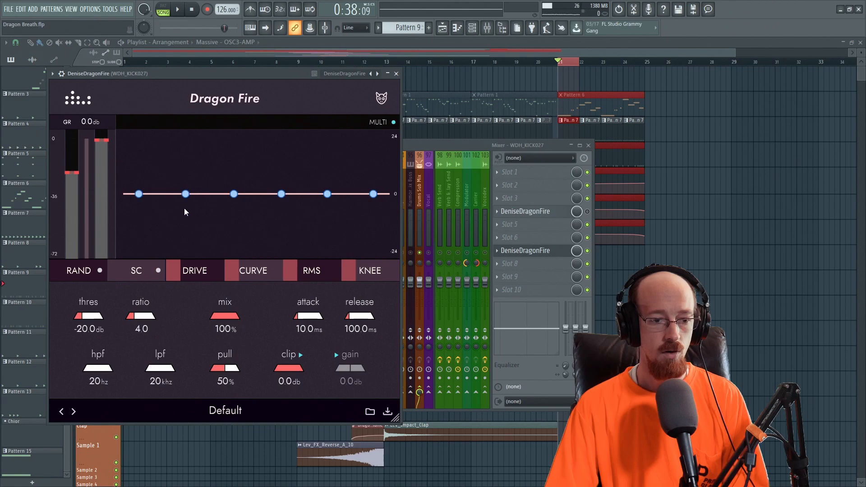
- Boost EQ filter 2 to 24 dB at about 101 Hz, cut EQ filter 3, and audition the kick
drag(186, 193, 187, 166)
drag(236, 195, 241, 244)
drag(188, 167, 186, 136)
key(space)
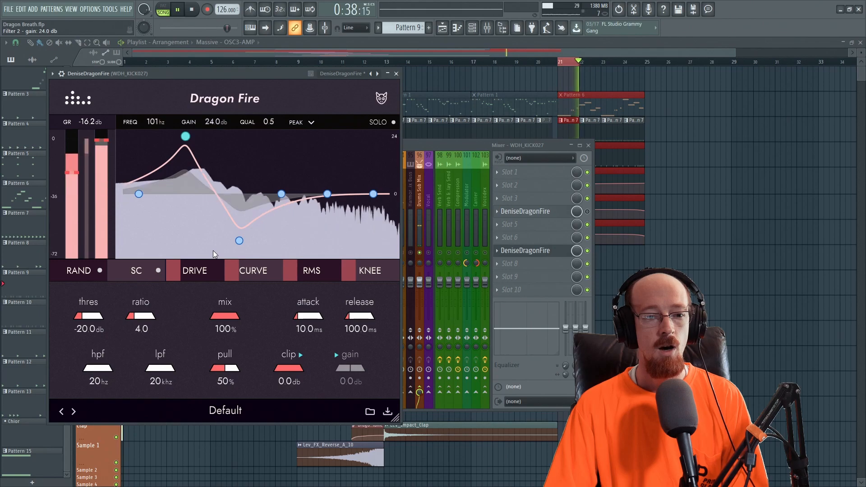
key(space)
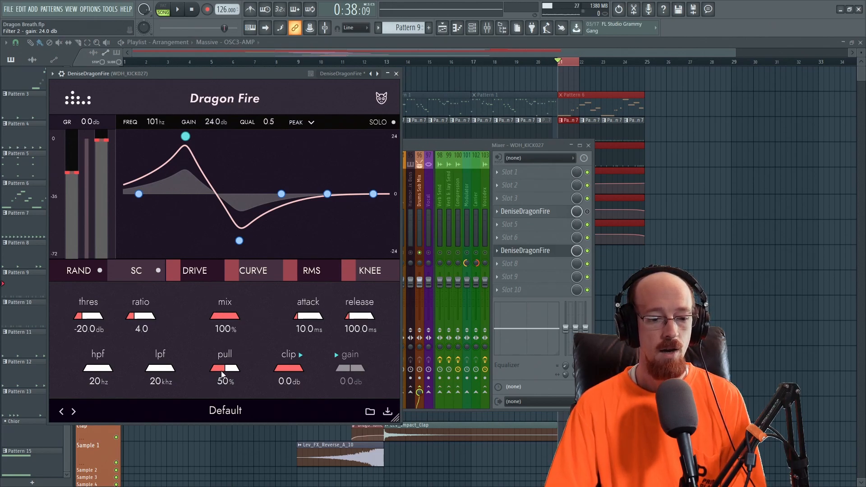
- Audition the kick with the pull at 100% and at lower amounts, leaving the pull at 0%
drag(221, 371, 221, 329)
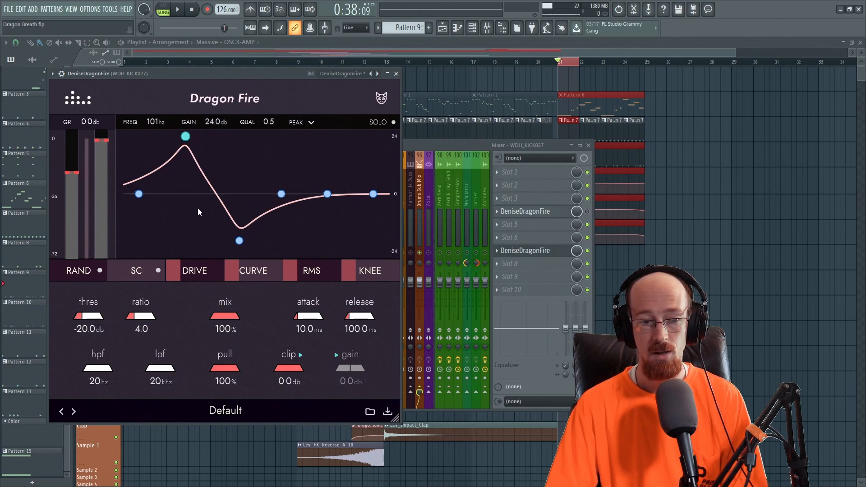
key(space)
key(space)
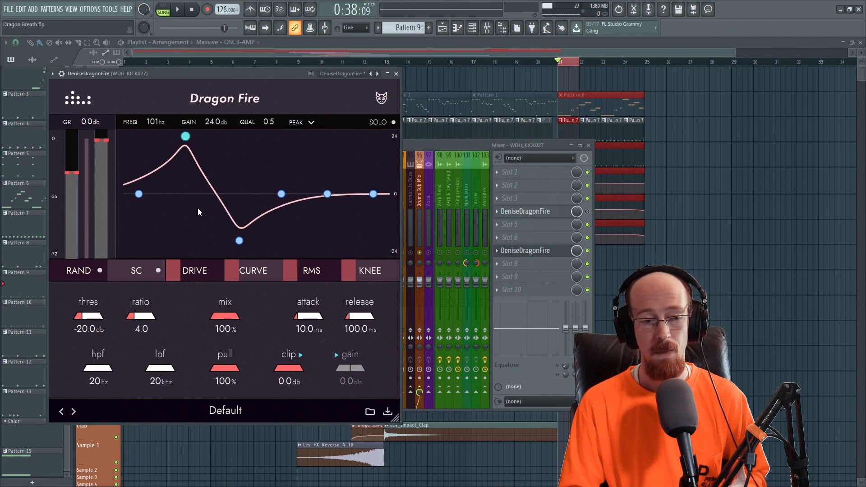
drag(228, 370, 218, 415)
drag(226, 372, 224, 371)
key(space)
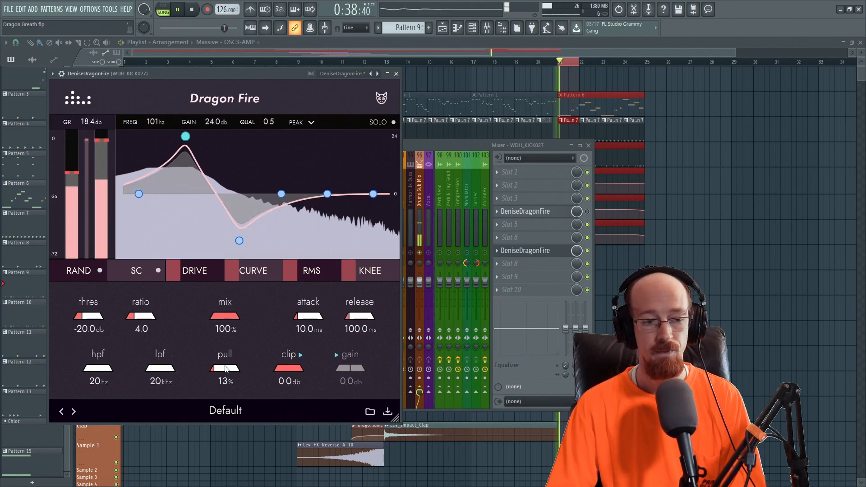
drag(226, 370, 223, 382)
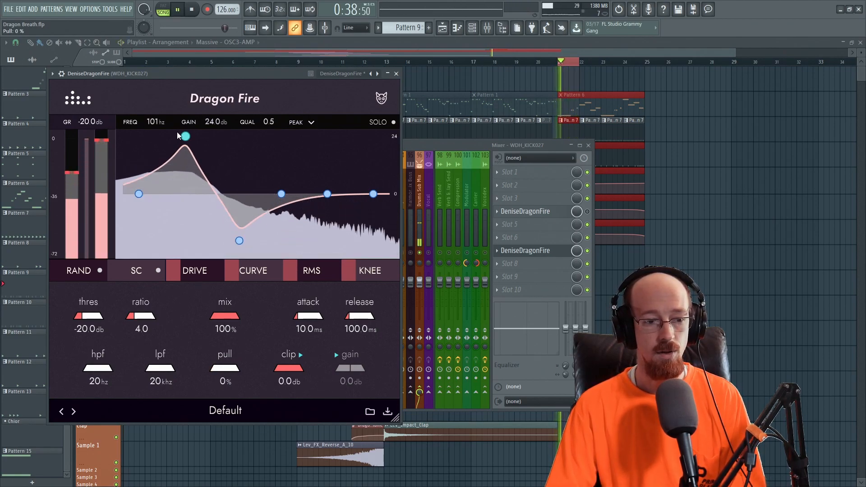
key(space)
- Lower EQ filter 2's boost slightly, move EQ filter 3 to about 250 Hz and -24 dB, and audition the kick
drag(186, 136, 194, 150)
drag(238, 242, 229, 244)
key(space)
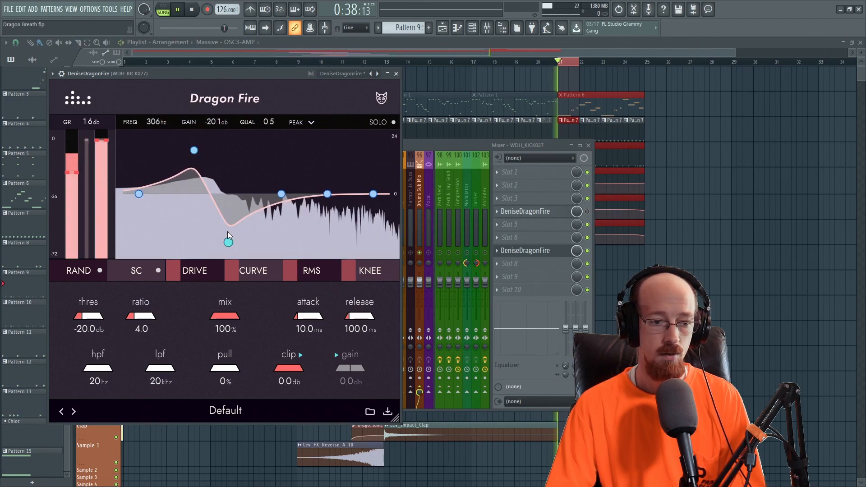
mouse_move(194, 150)
mouse_down()
mouse_move(180, 141)
mouse_move(192, 142)
mouse_up()
drag(227, 244, 221, 253)
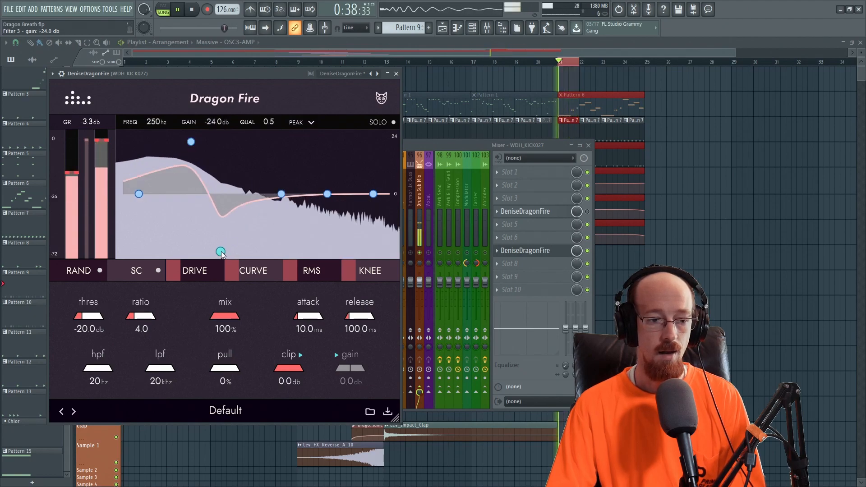
key(space)
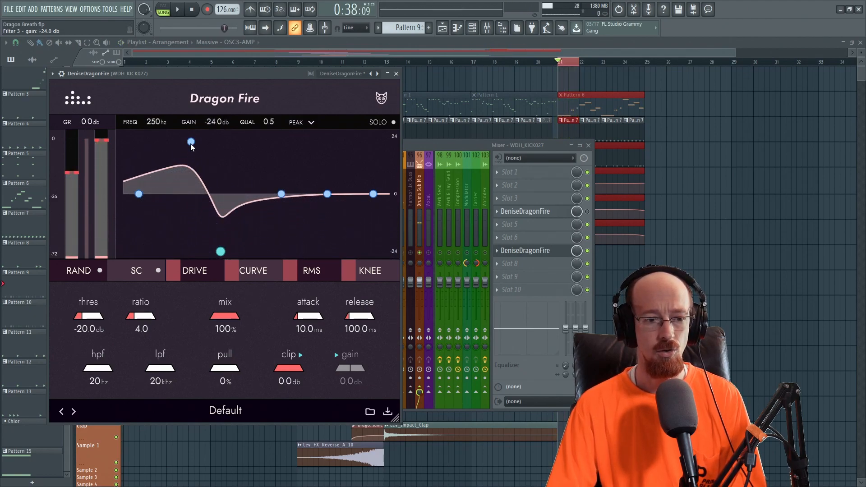
- Ease EQ filter 2 to about 116 Hz and 18.8 dB at quality 0.3, and raise EQ filter 3's frequency slightly
click(190, 143)
drag(188, 142, 188, 150)
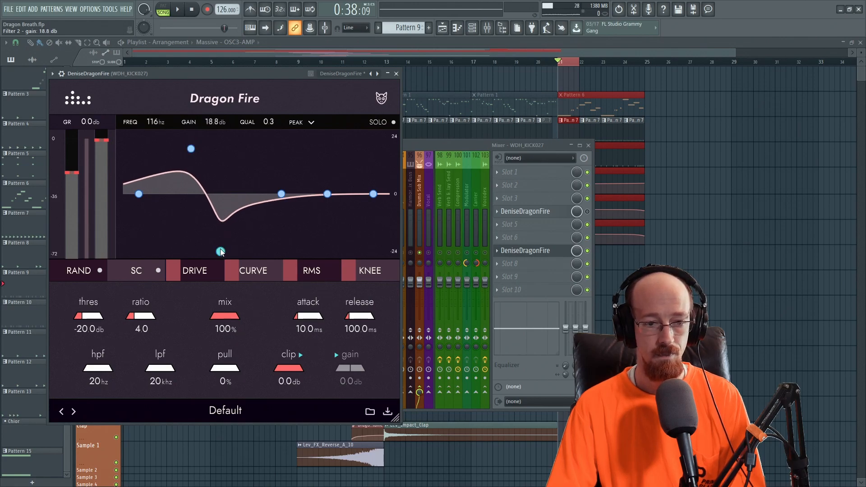
drag(221, 252, 228, 255)
- Boost EQ filter 5 by 8.1 dB at about 4.2 kHz and ease EQ filter 2 to 95 Hz and 11.7 dB during playback
drag(331, 197, 331, 176)
key(space)
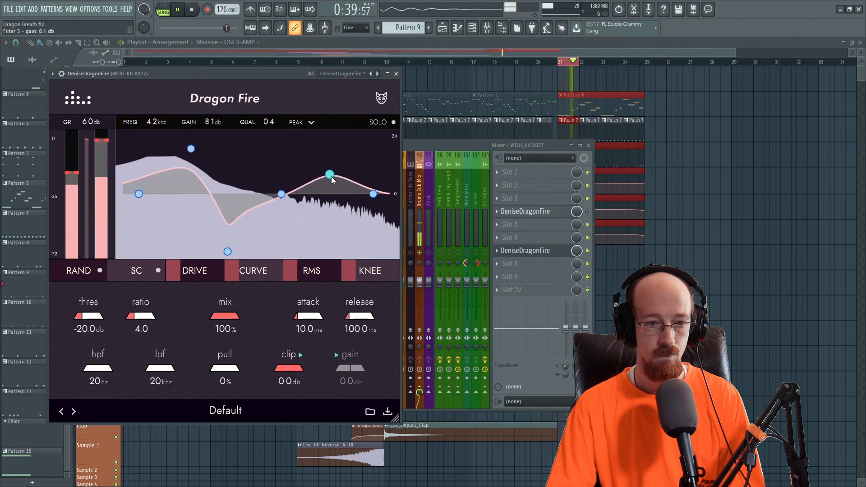
drag(190, 150, 183, 167)
key(space)
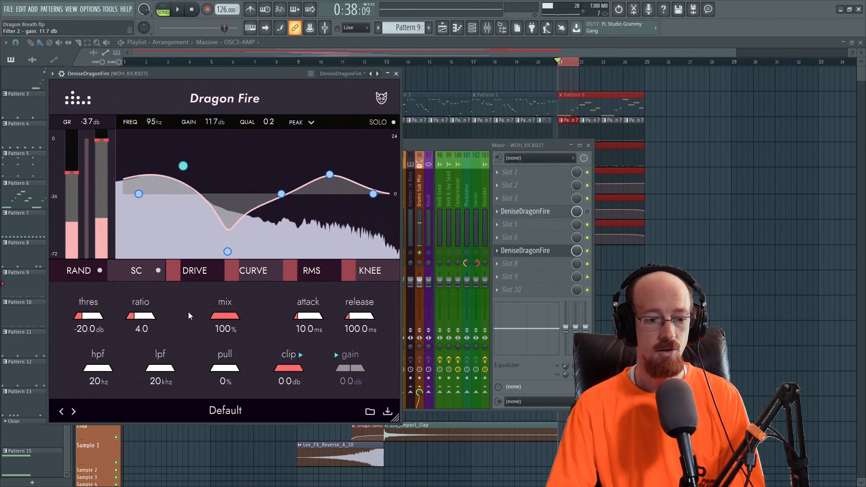
- Raise the pull to 38% while auditioning the kick
mouse_move(224, 371)
mouse_down()
mouse_move(223, 346)
mouse_move(224, 367)
mouse_up()
key(space)
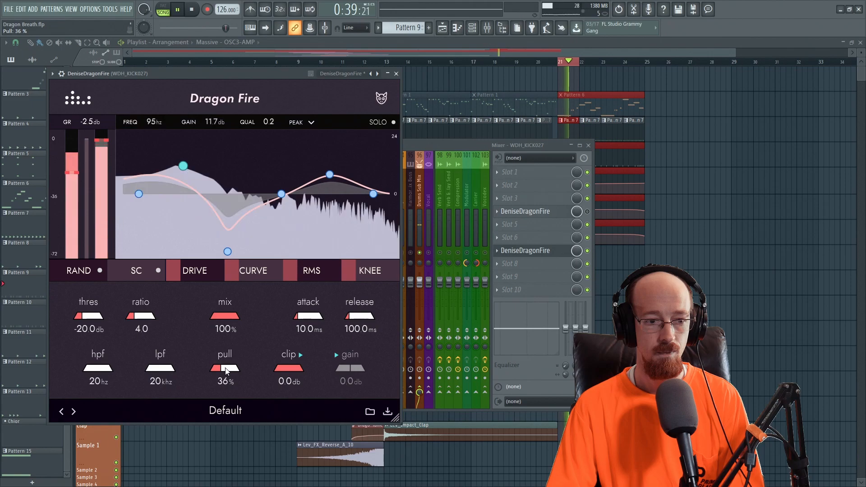
scroll(225, 369, up, 3)
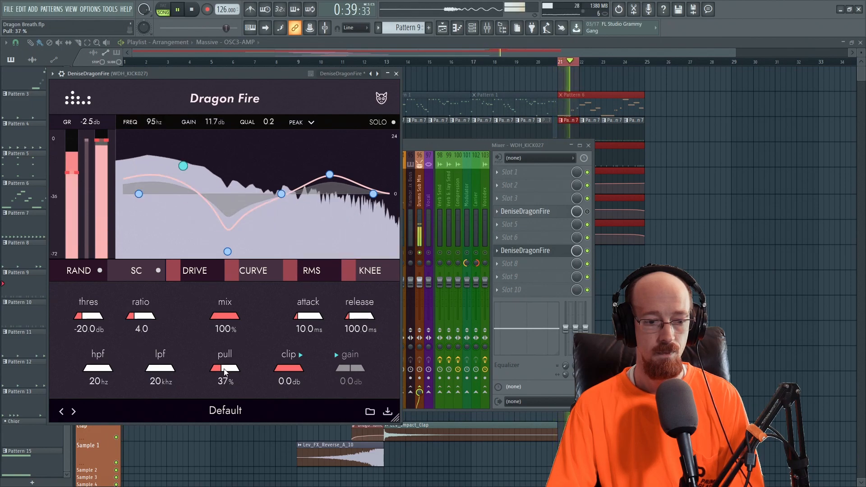
scroll(225, 369, down, 1)
key(space)
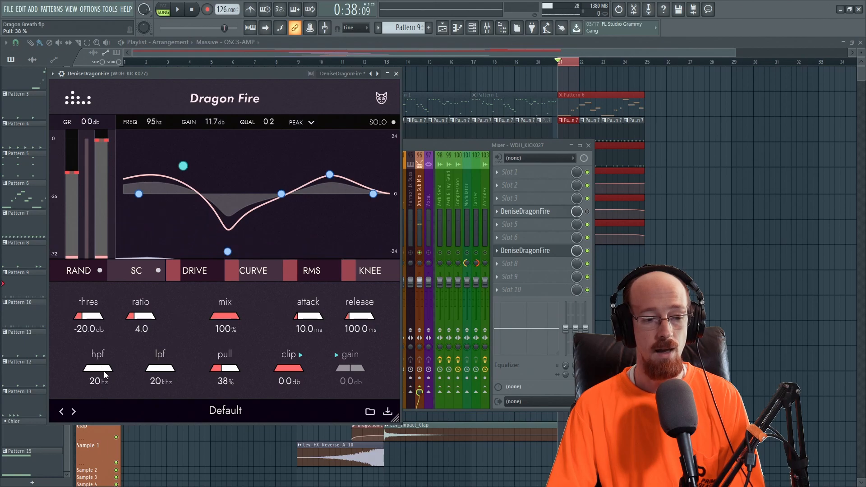
- Try the high-pass filter and compare the knee at 0% and 100% during playback, leaving the knee at 24%
drag(111, 367, 101, 337)
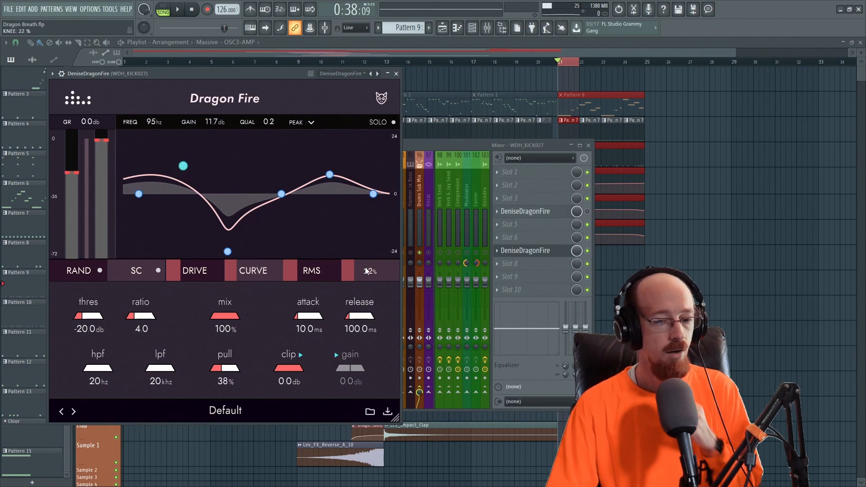
scroll(367, 271, down, 3)
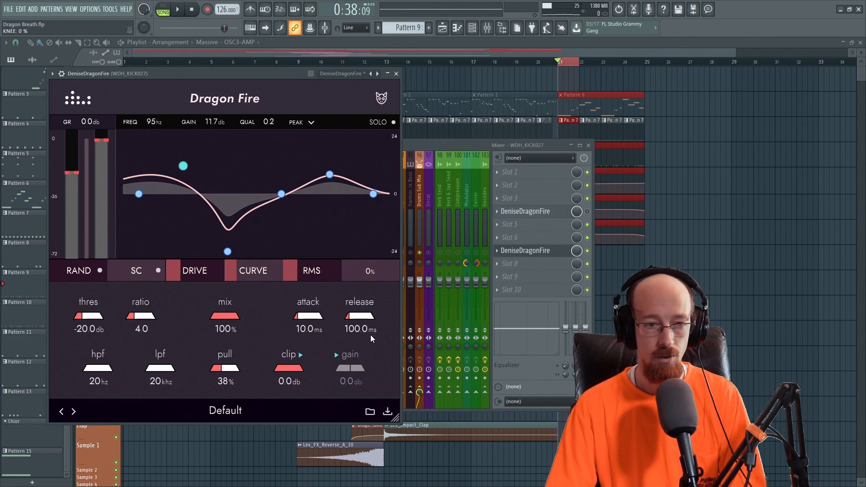
key(space)
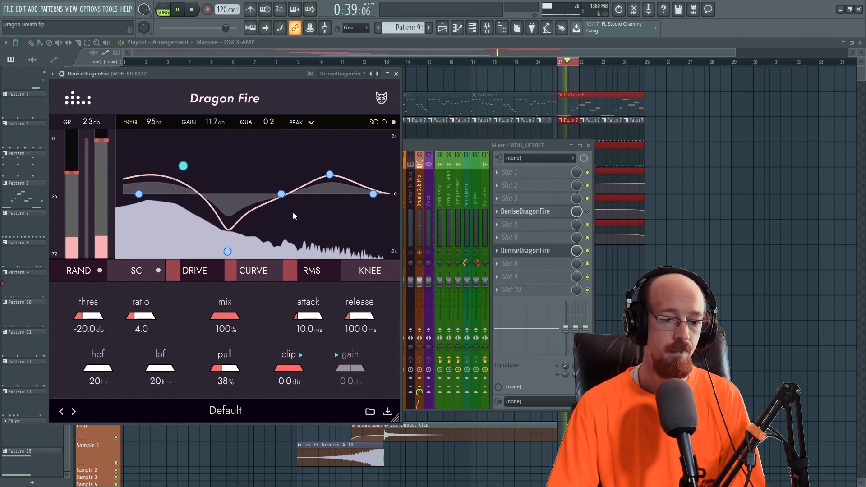
key(space)
drag(363, 272, 361, 213)
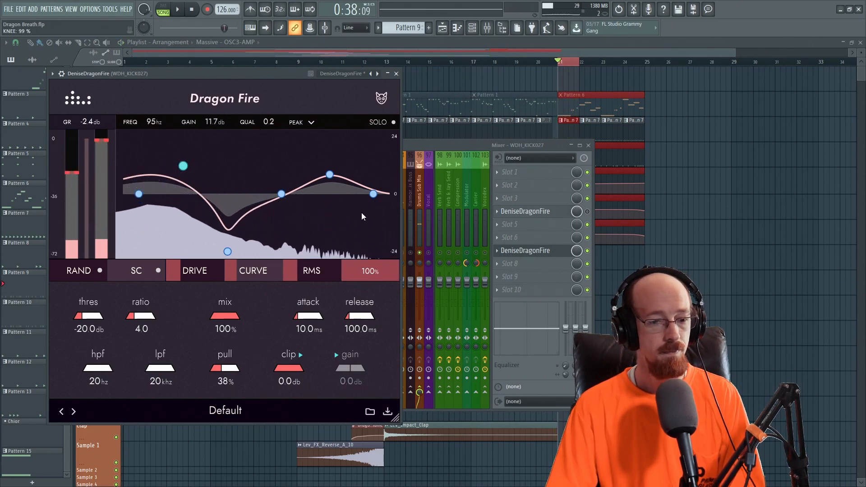
key(space)
key(space)
drag(365, 261, 360, 309)
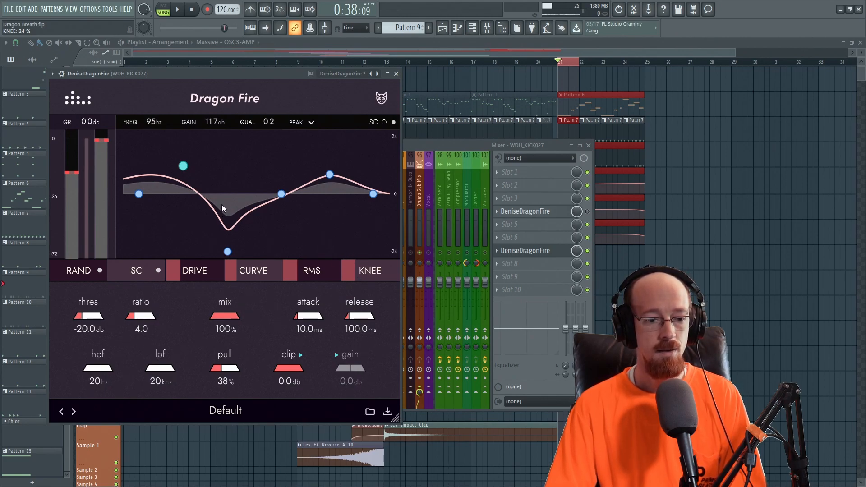
- Compare the drive at 100% and 0% during playback, leaving it at 100%
drag(190, 268, 188, 217)
key(space)
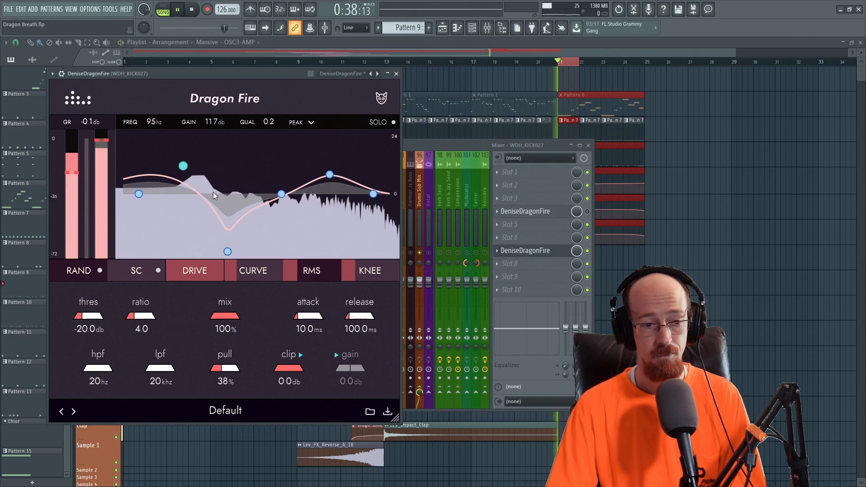
drag(198, 272, 182, 309)
key(space)
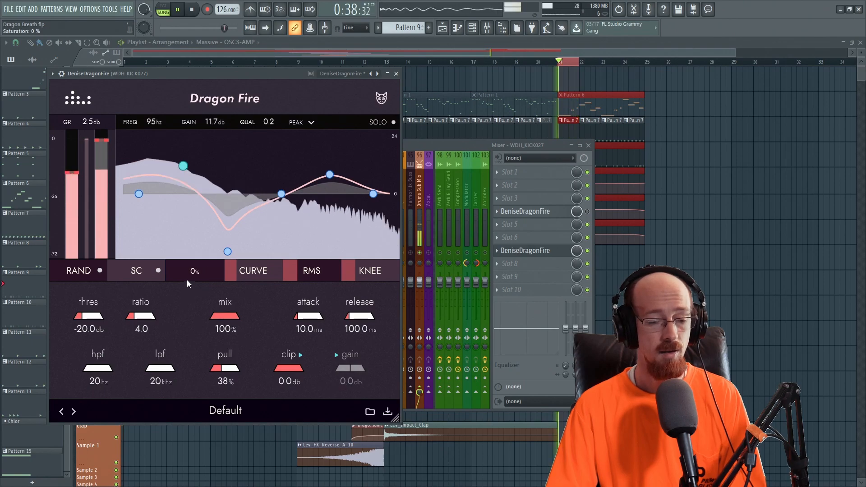
drag(192, 275, 185, 260)
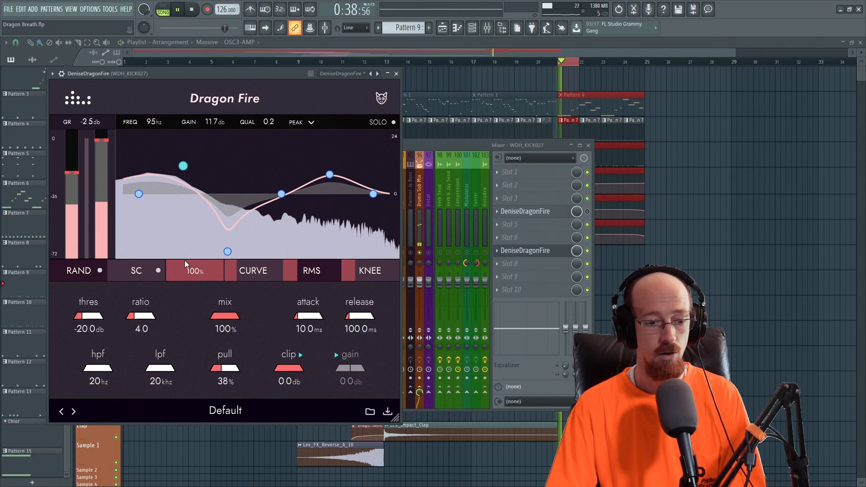
- Set the pull to 69% and the clip level to -25.8 dB, controlling playback to hear the change
drag(227, 372, 226, 348)
drag(295, 371, 288, 389)
key(space)
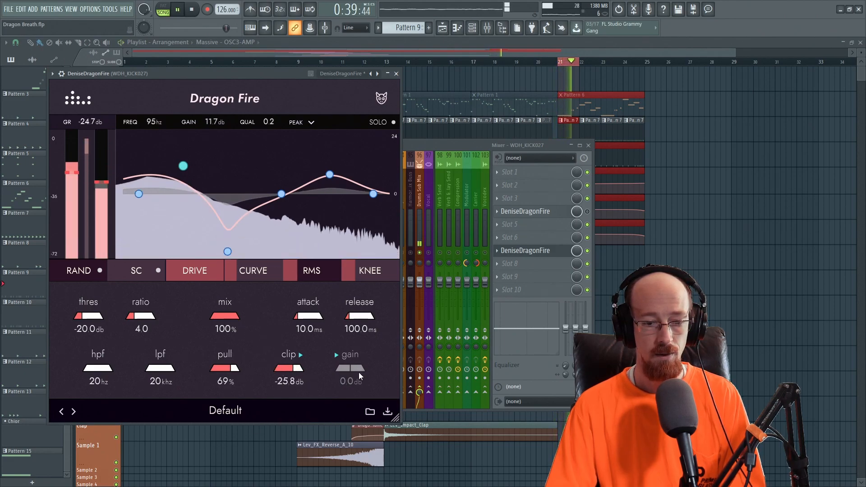
- Enable the output gain, set it to 17.5 dB, and audition the clipped kick
click(350, 355)
drag(355, 368, 353, 385)
mouse_move(203, 272)
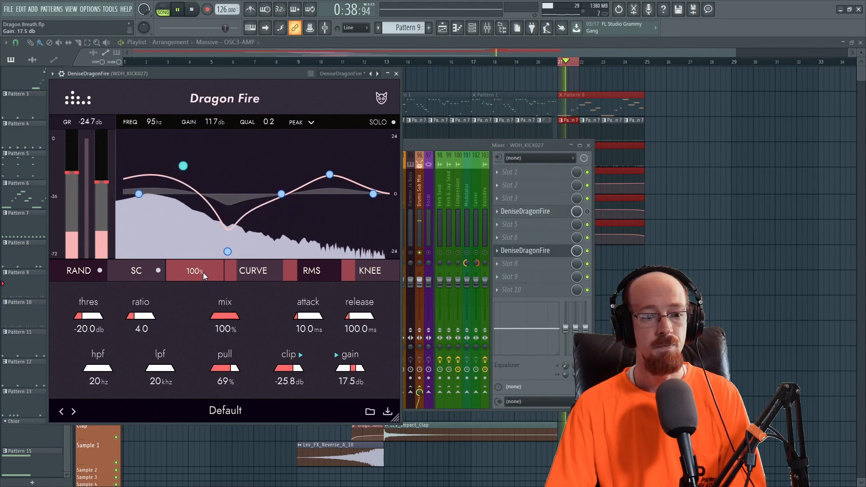
key(space)
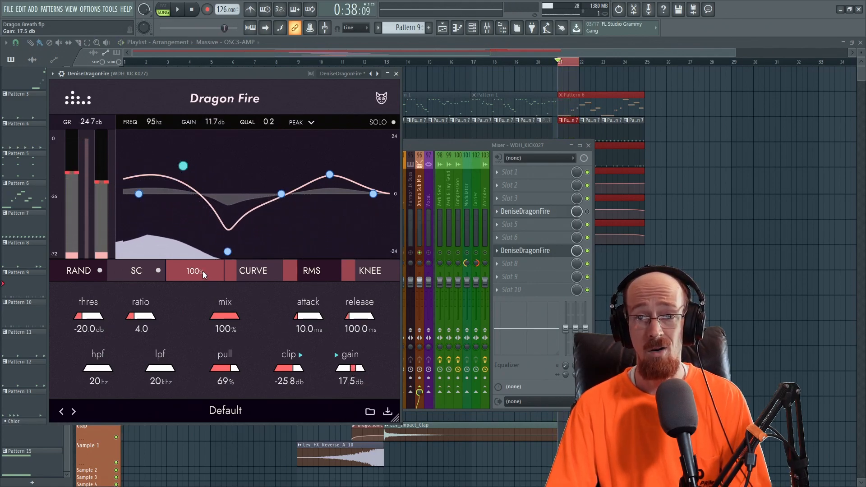
- Toggle the drive between 0% and 100% on the clipped kick during playback, leaving it at 0%
key(space)
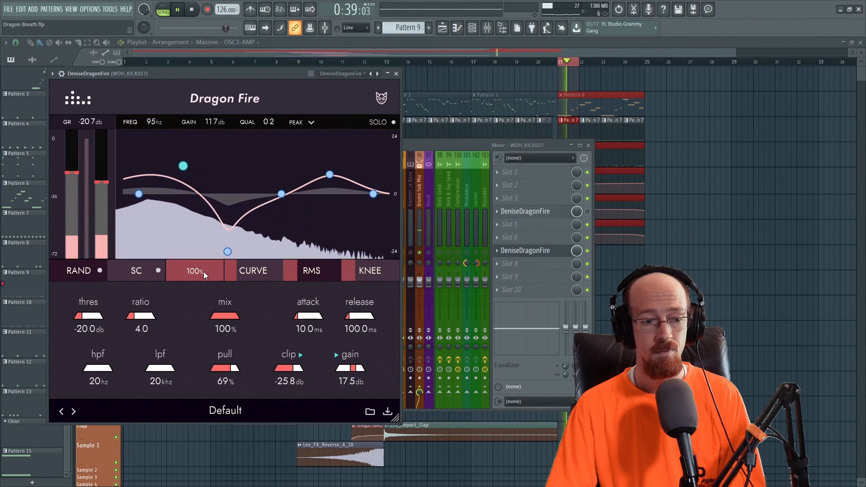
drag(203, 272, 202, 281)
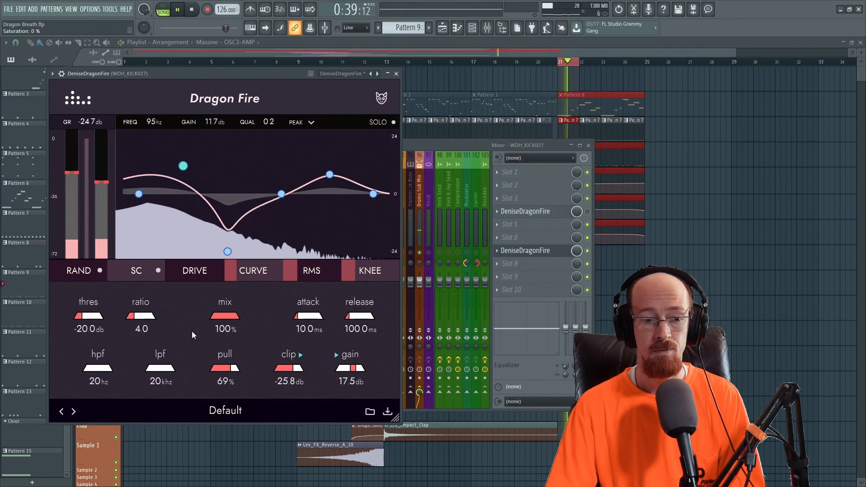
drag(193, 276, 191, 207)
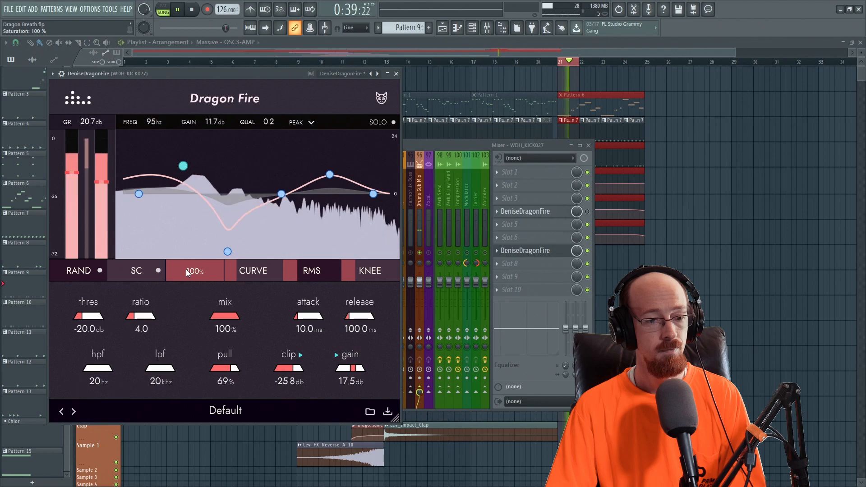
key(space)
drag(194, 272, 186, 302)
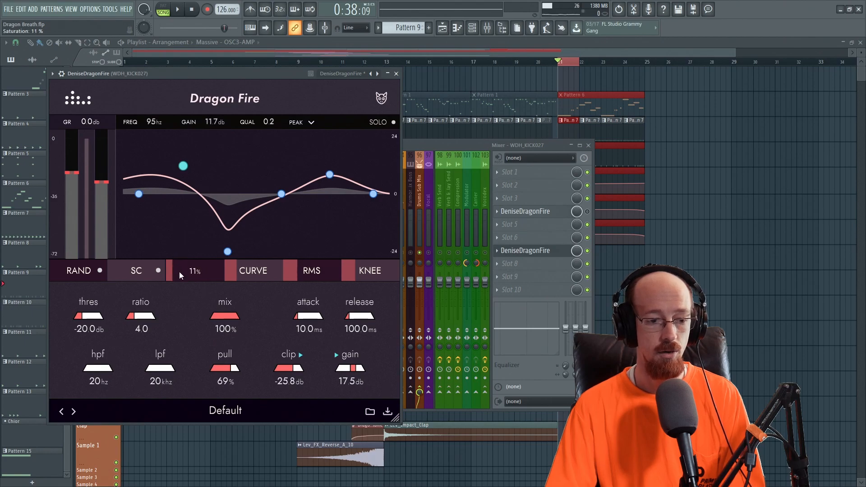
drag(201, 274, 211, 310)
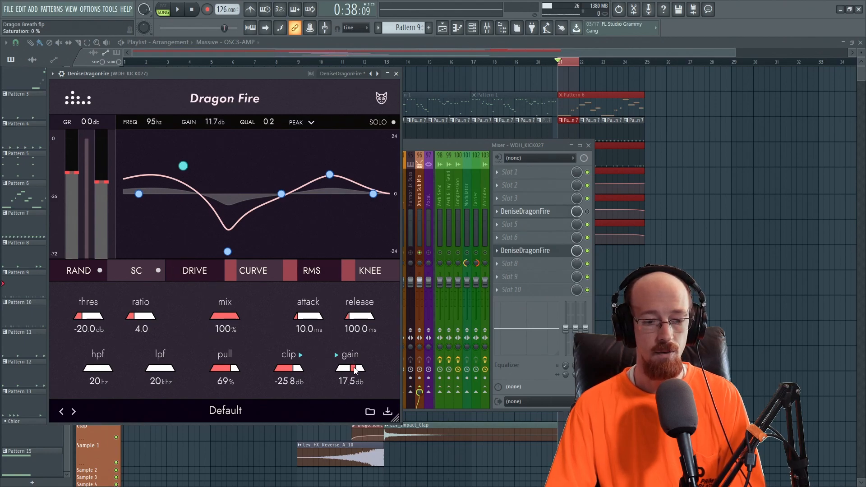
- Reset the clip level to 0.0 dB, raise the 95 Hz filter's gain to 14.3 dB, and audition the kick
drag(279, 358, 296, 315)
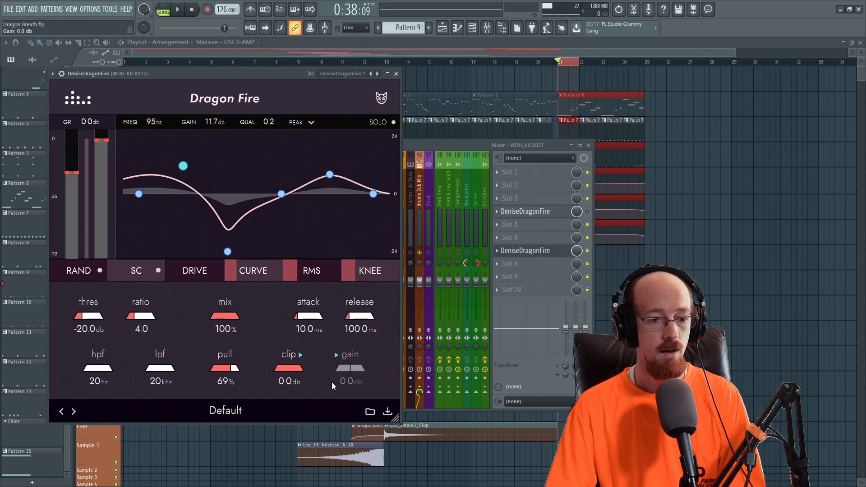
key(space)
mouse_move(183, 165)
mouse_down()
mouse_move(182, 110)
mouse_move(184, 158)
mouse_up()
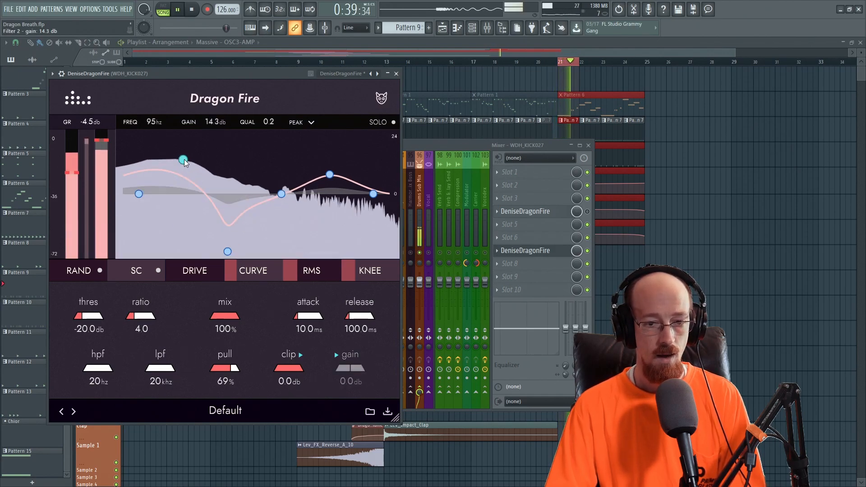
key(space)
- Switch the kick to its Dragon Fire in effect slot 4, with the slot 7 instance bypassed, and audition it
click(396, 74)
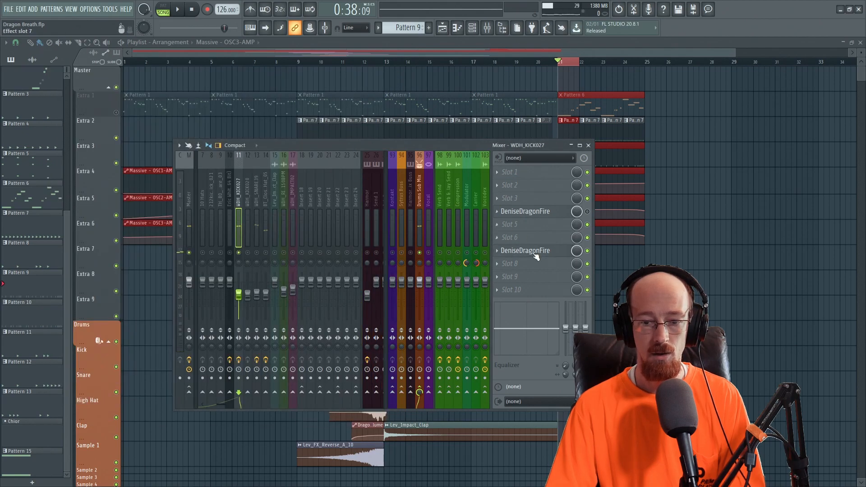
click(544, 211)
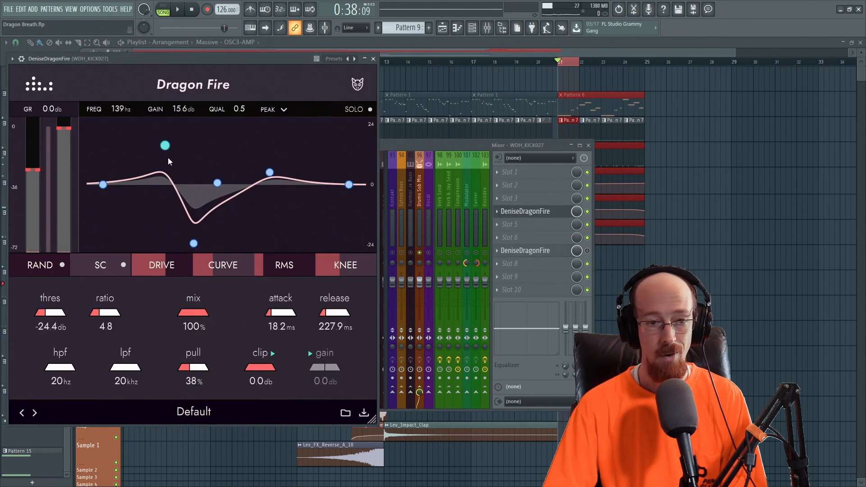
key(space)
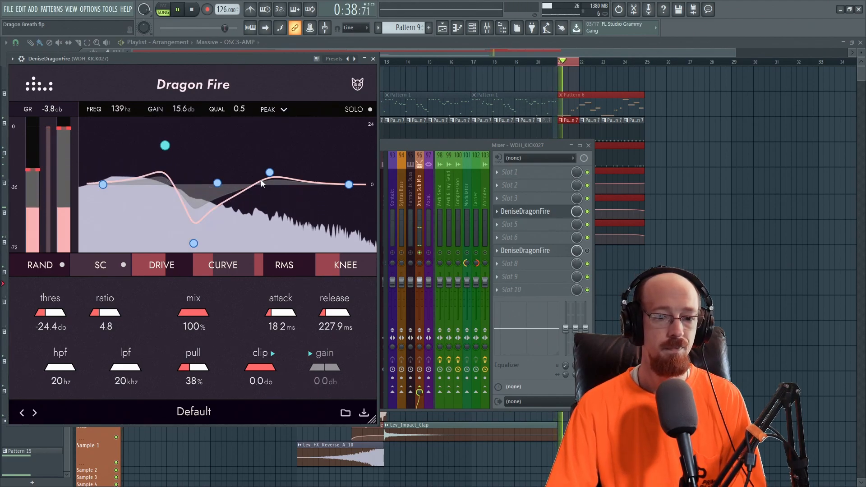
key(space)
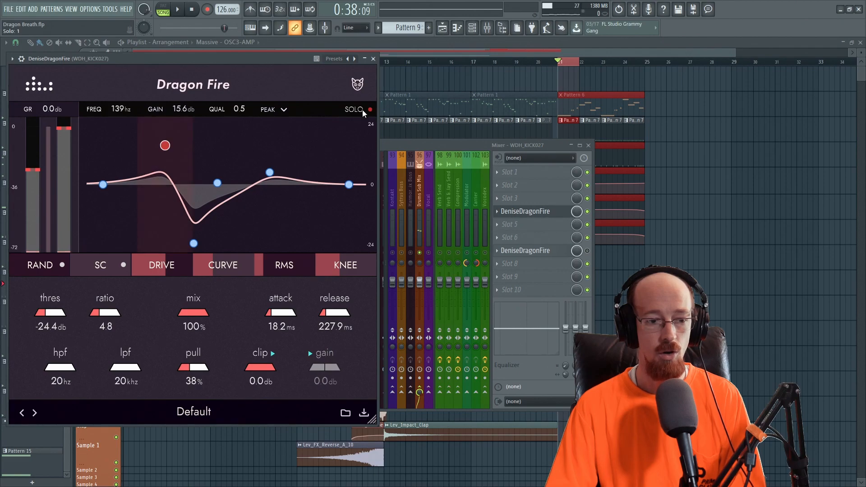
- Solo the 506 Hz and 139 Hz filter bands in turn during playback, leaving band solo off
click(193, 244)
click(217, 183)
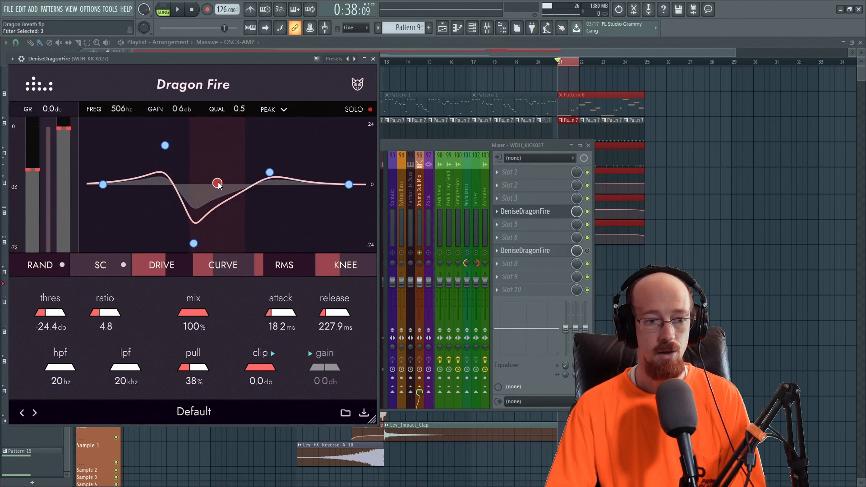
key(space)
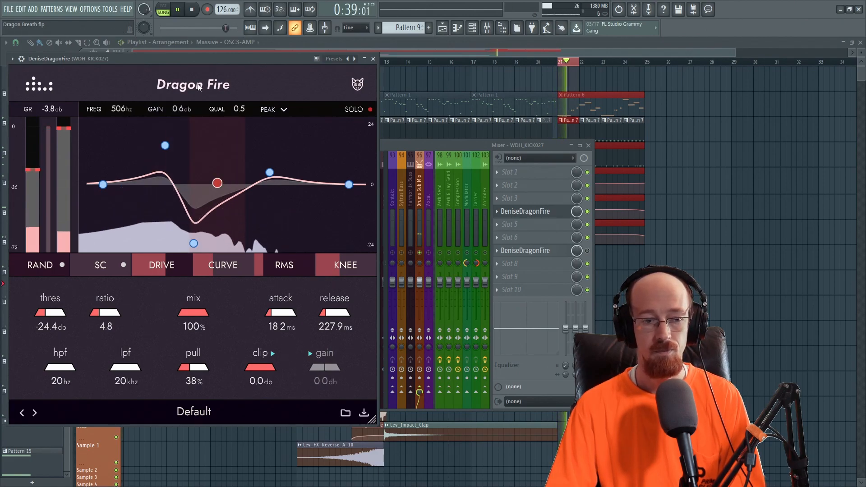
click(165, 146)
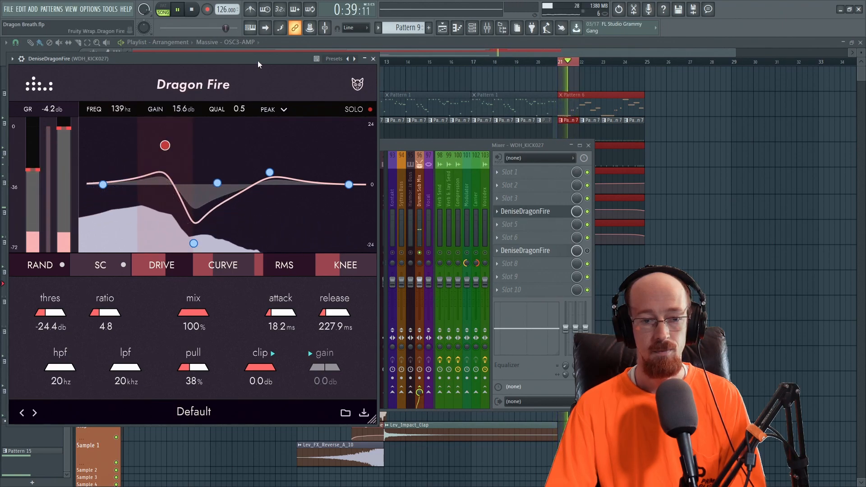
key(space)
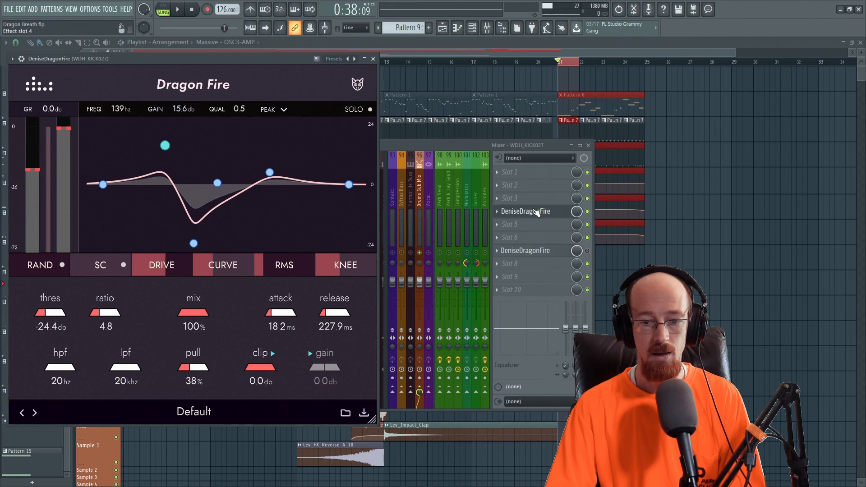
- Compare the kick with the slot 4 Dragon Fire bypassed and enabled during playback, leaving it enabled
click(589, 214)
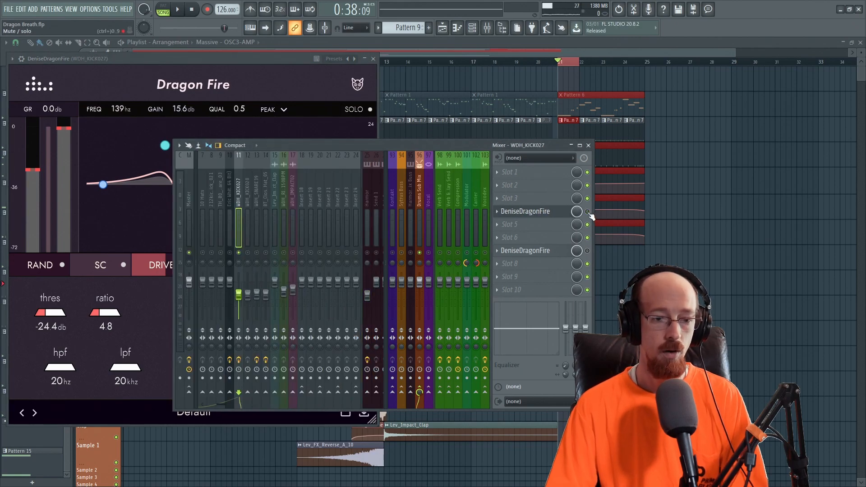
key(space)
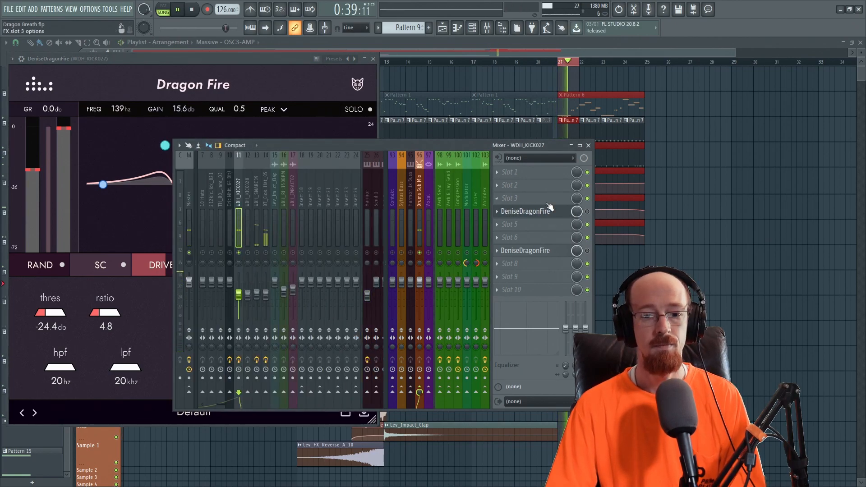
click(587, 211)
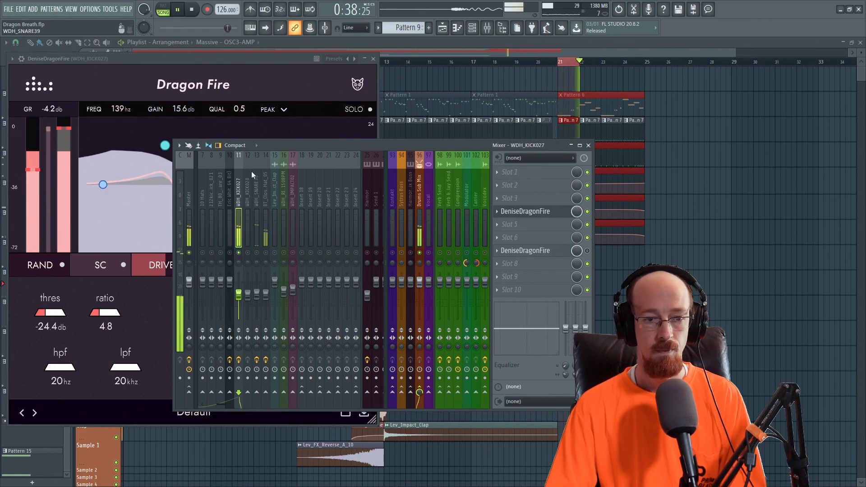
click(270, 57)
key(space)
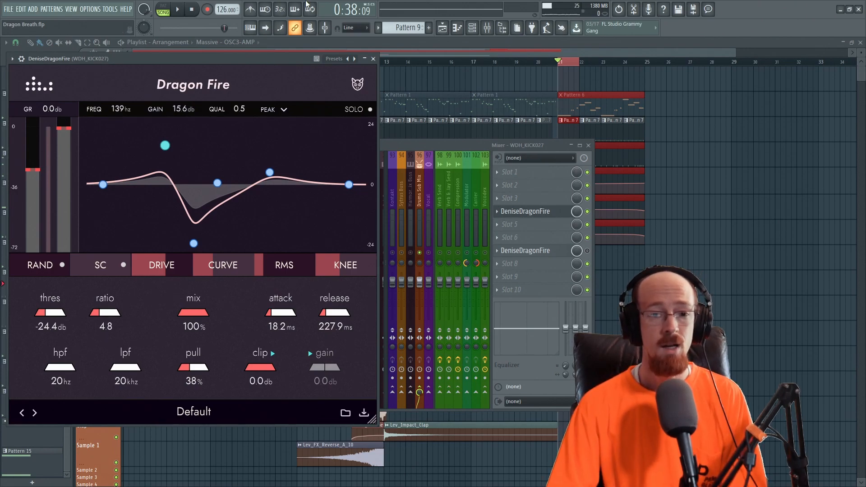
- Close the kick's Dragon Fire and unmute the WDH_KICK020 and WDH_SNARE39 mixer tracks
click(377, 59)
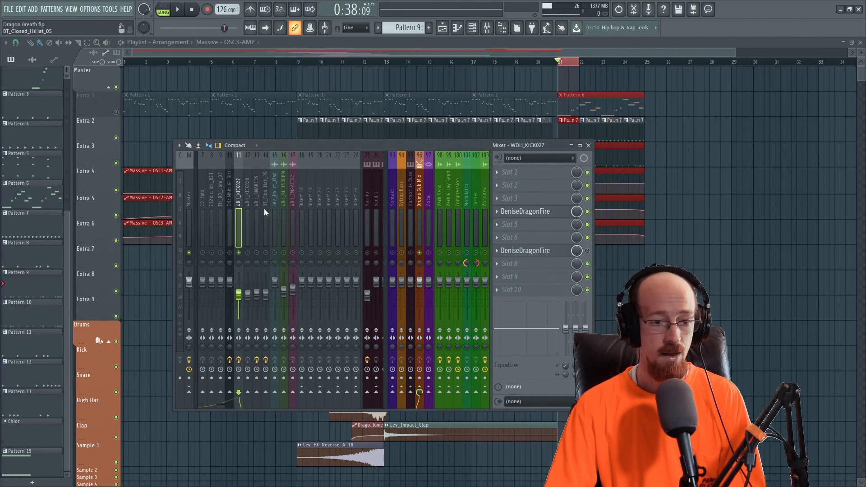
click(248, 253)
click(257, 252)
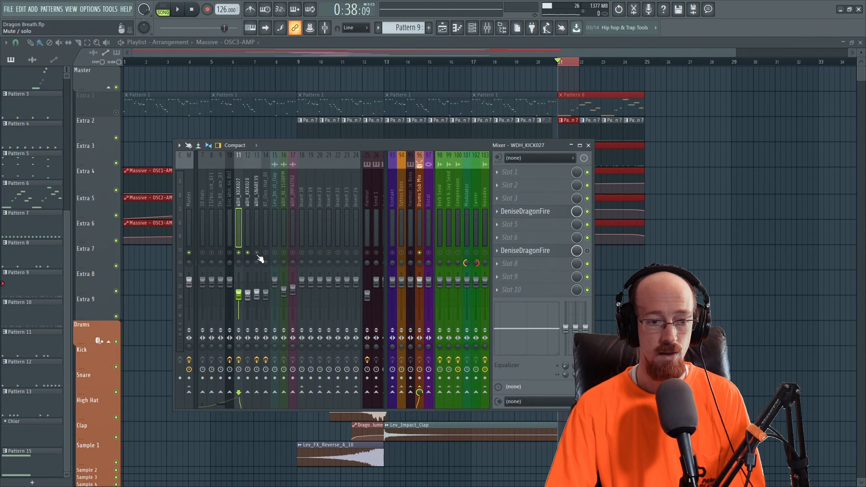
- Open the Dragon Fire on the WDH_SNARE39 track, enlarge its window, and arrange the mixer beside it
click(257, 201)
click(525, 211)
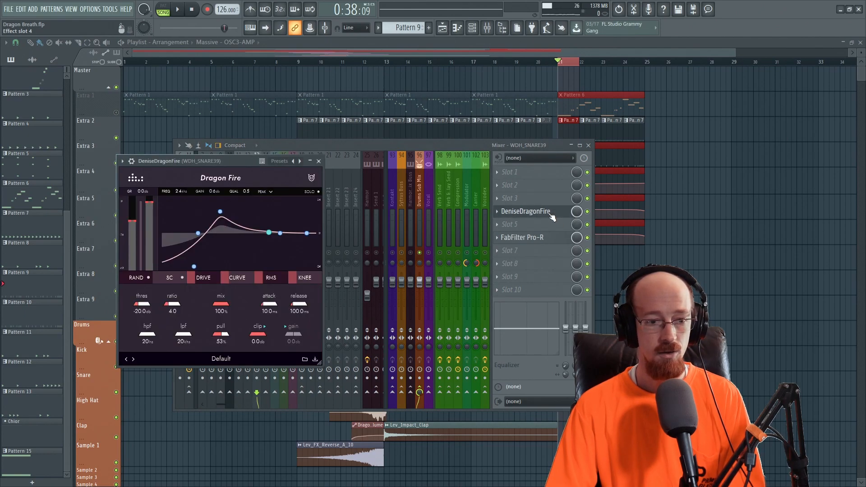
drag(226, 156, 149, 76)
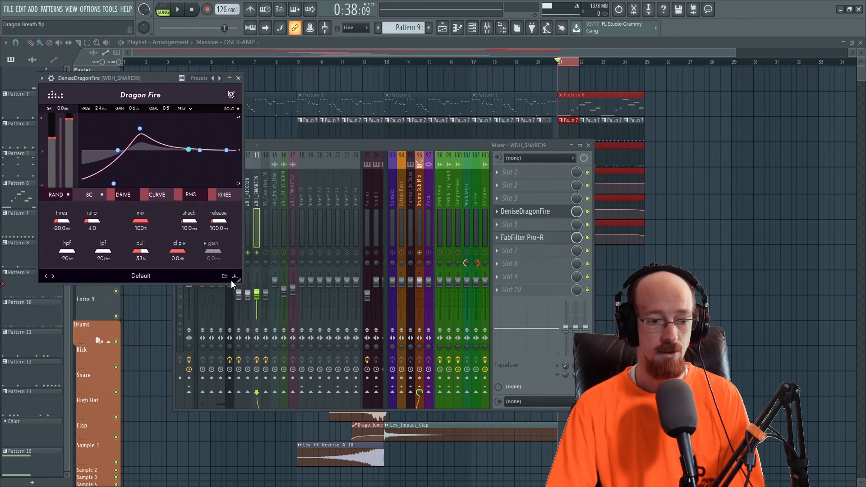
drag(240, 280, 397, 433)
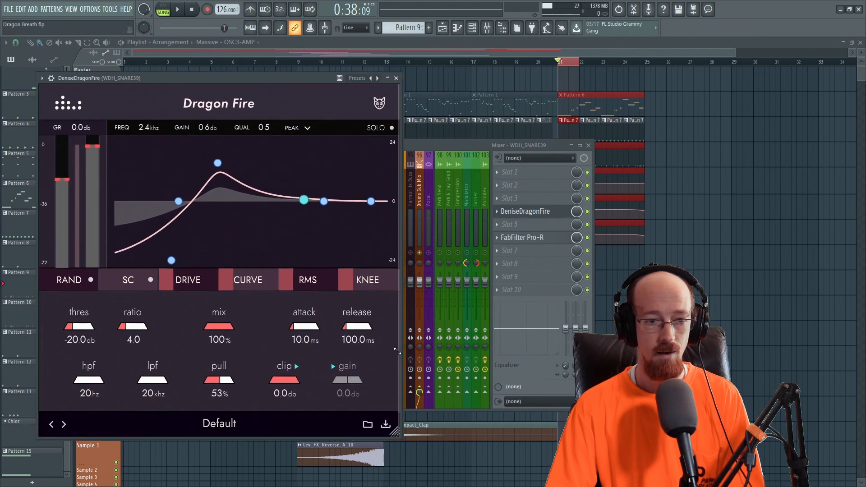
drag(249, 78, 241, 76)
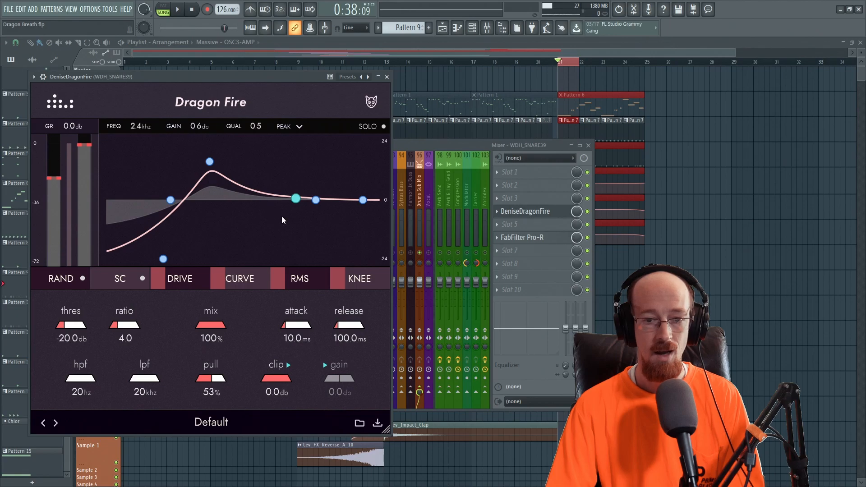
click(446, 143)
drag(365, 148, 583, 88)
click(236, 75)
- Audition the snare together with the kick tracks and with the kicks muted
key(space)
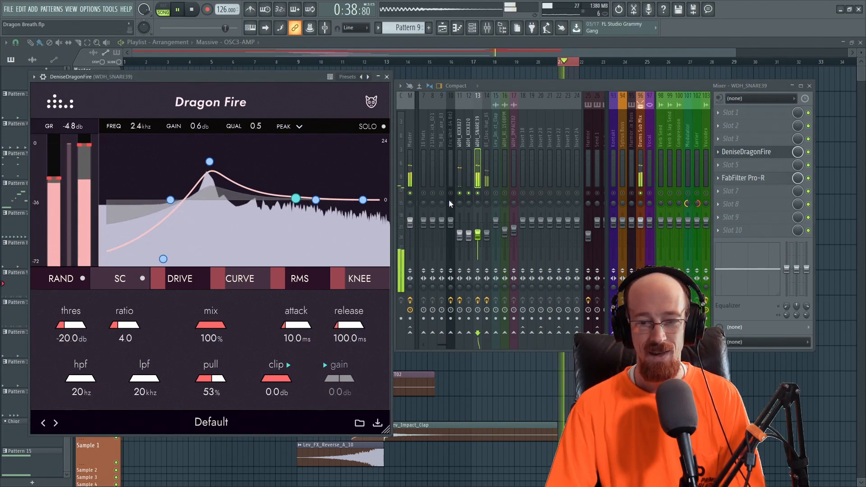
key(space)
key(space)
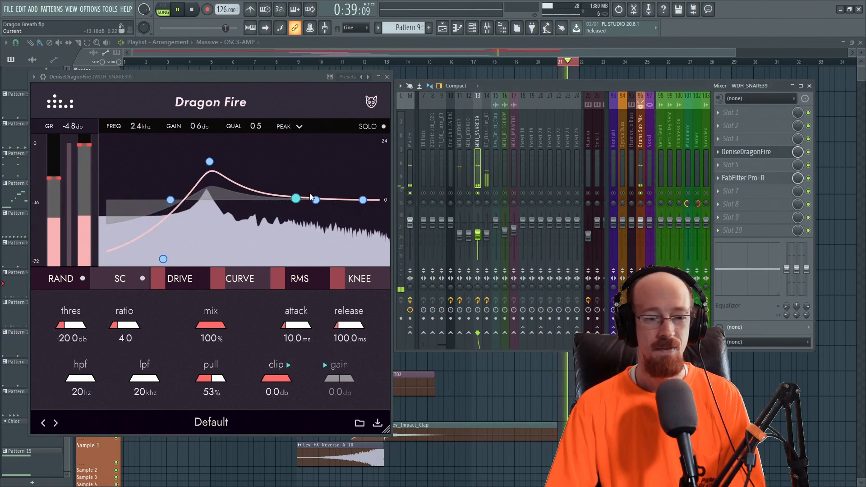
key(space)
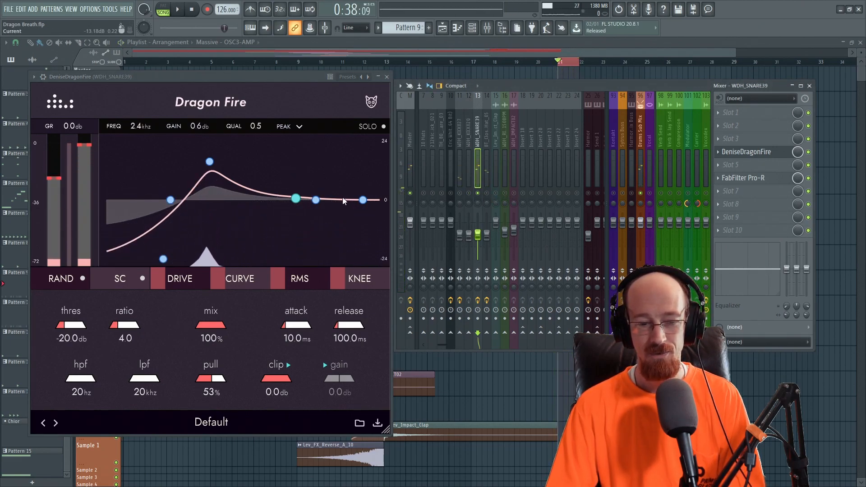
- Compare the solo snare with its Dragon Fire bypassed and enabled during playback, leaving it enabled
key(space)
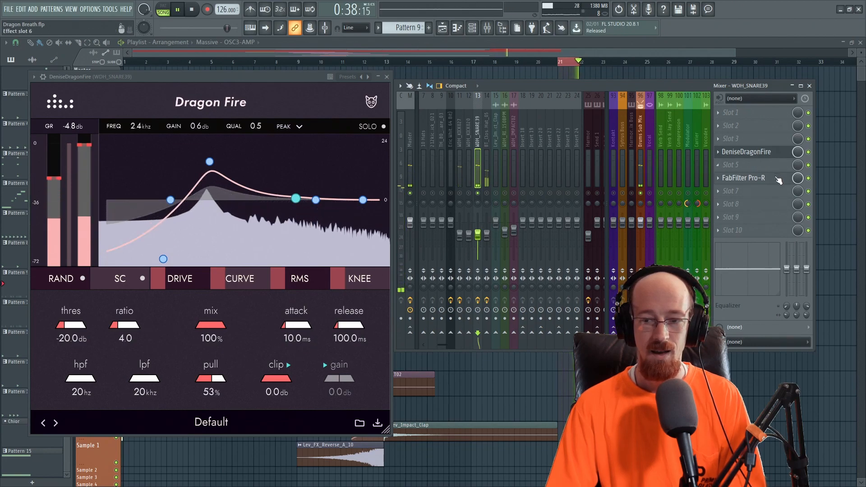
click(808, 152)
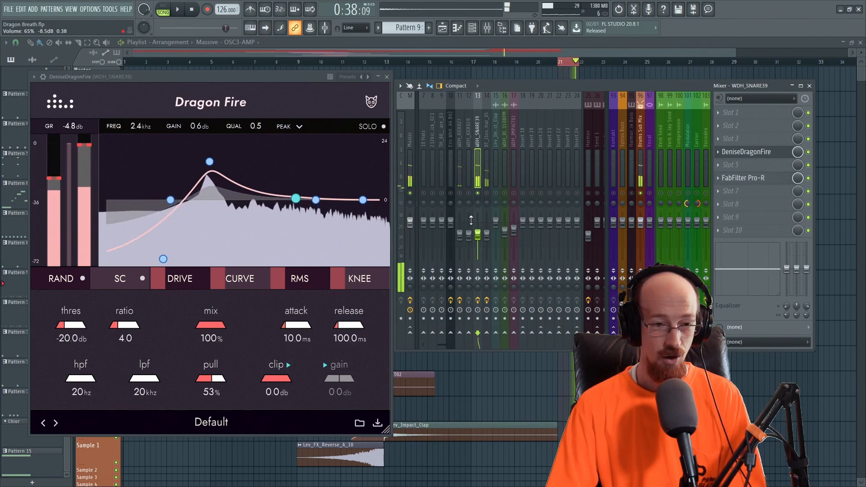
key(space)
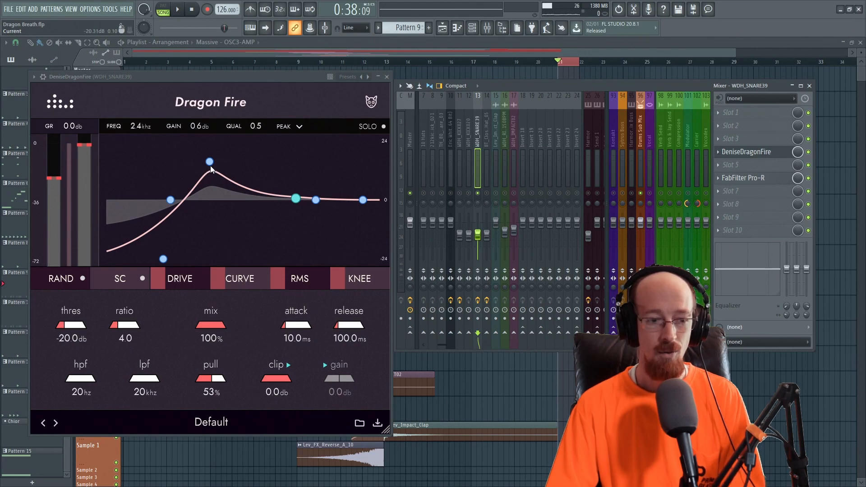
- Raise the snare's 276 Hz filter gain to 24.0 dB and audition the change
drag(210, 165, 212, 145)
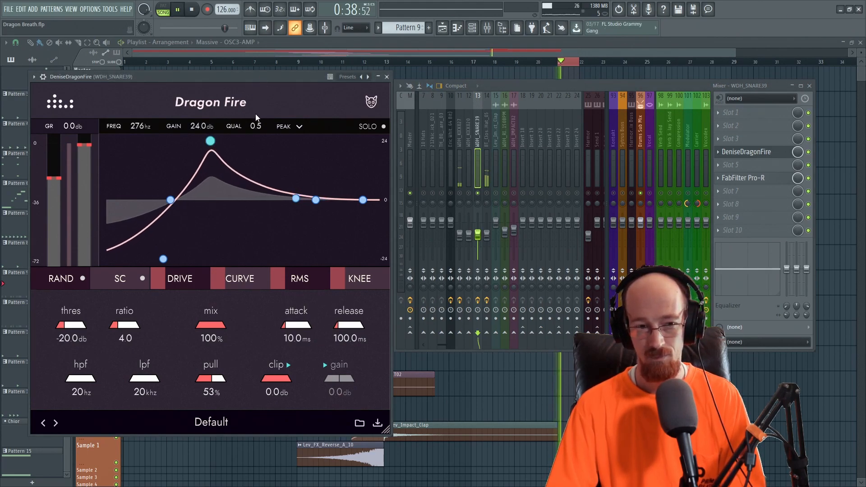
key(space)
key(space)
- Lower the snare's pull to 21% and play the loop to hear the effect
drag(211, 378, 207, 400)
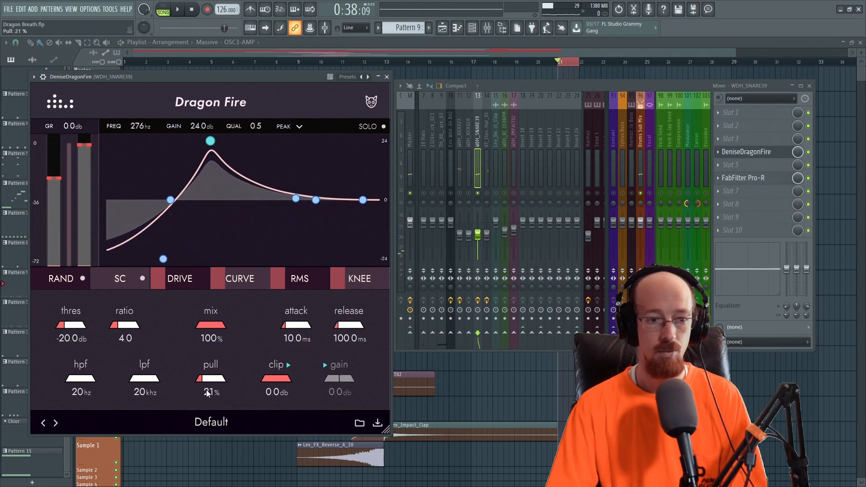
key(space)
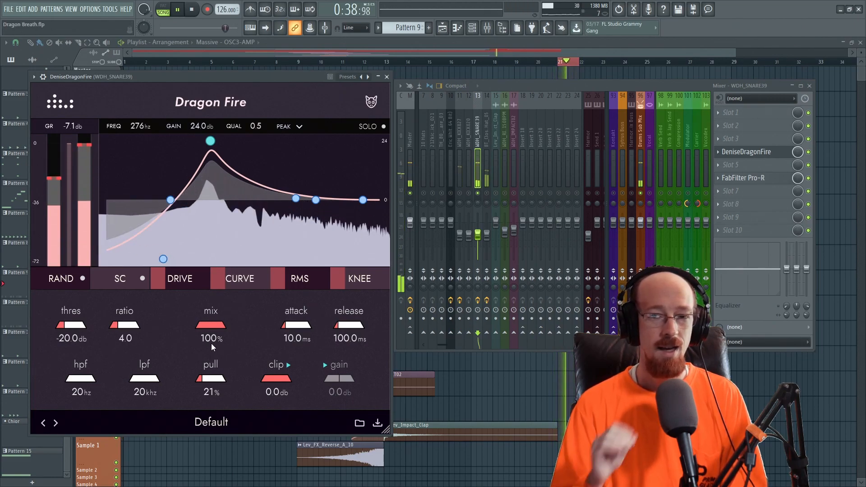
key(space)
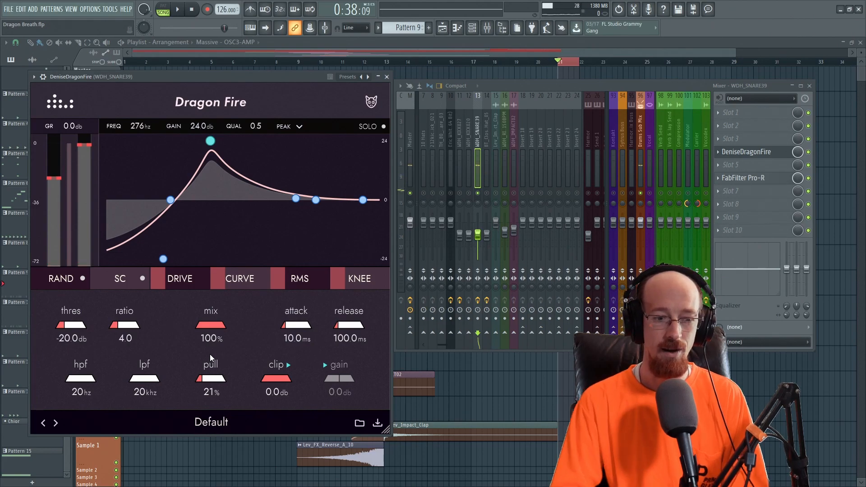
key(space)
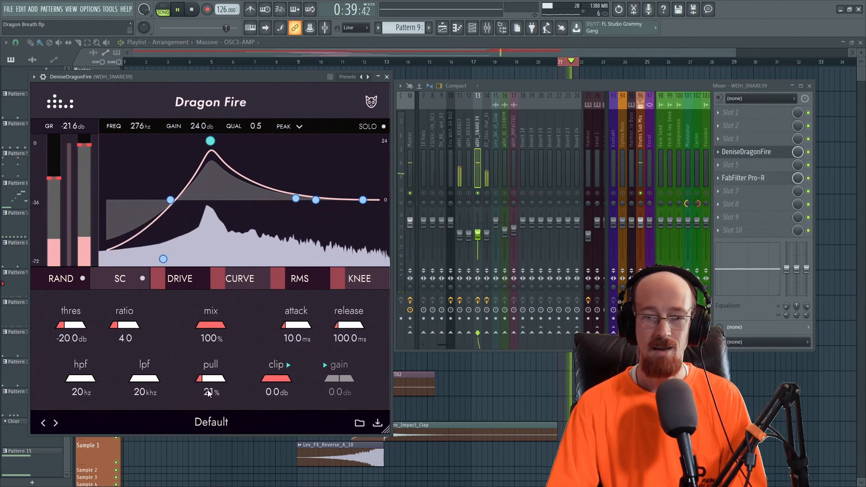
key(space)
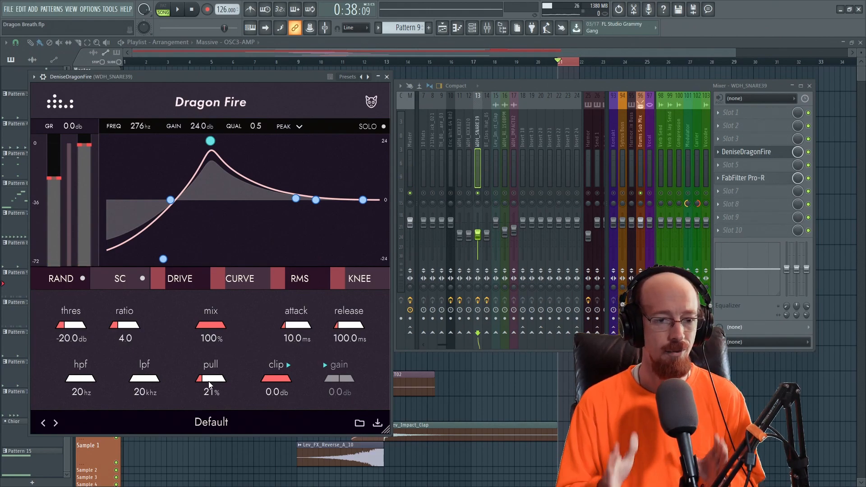
- Raise the snare's pull to about 45% and audition the result
drag(209, 384, 210, 367)
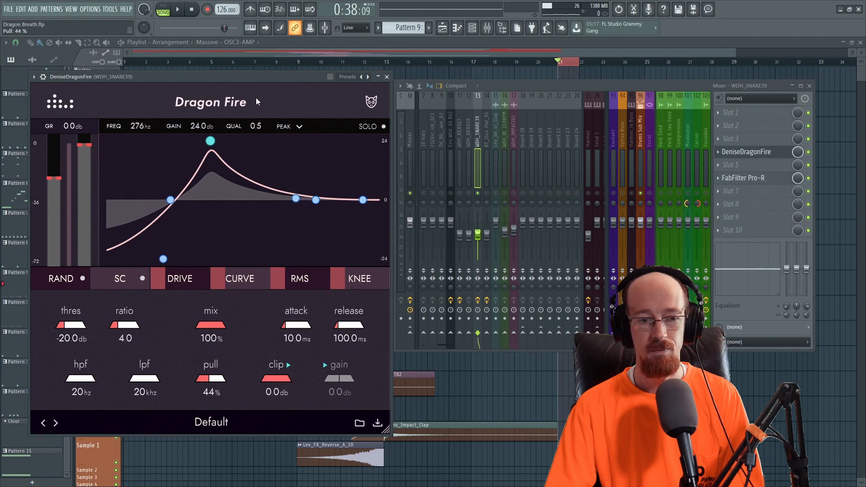
key(space)
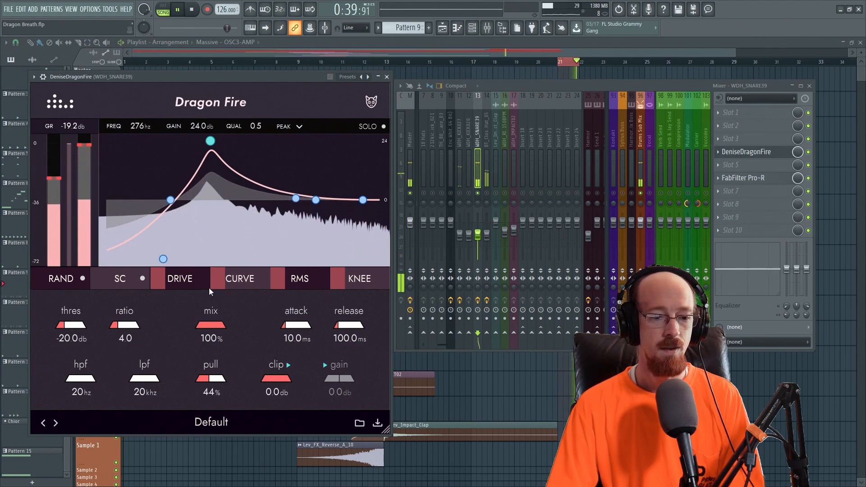
key(space)
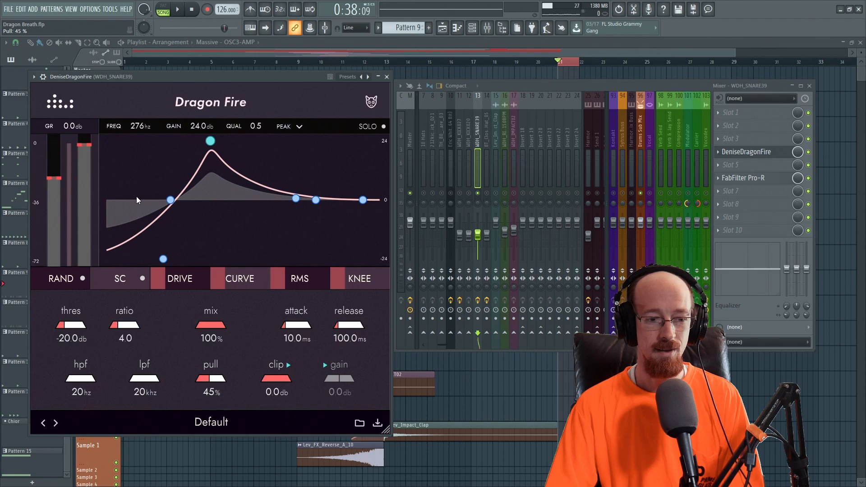
- Save the project and audition the snare once more with its current Dragon Fire settings
key(ctrl+s)
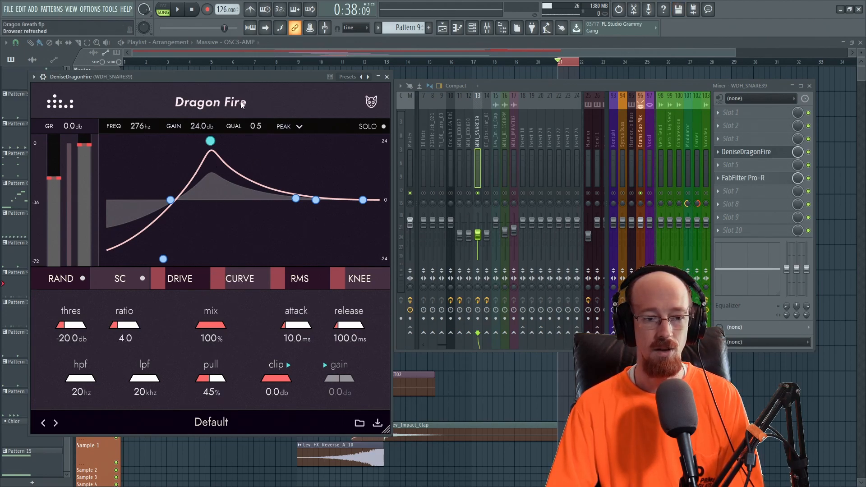
key(space)
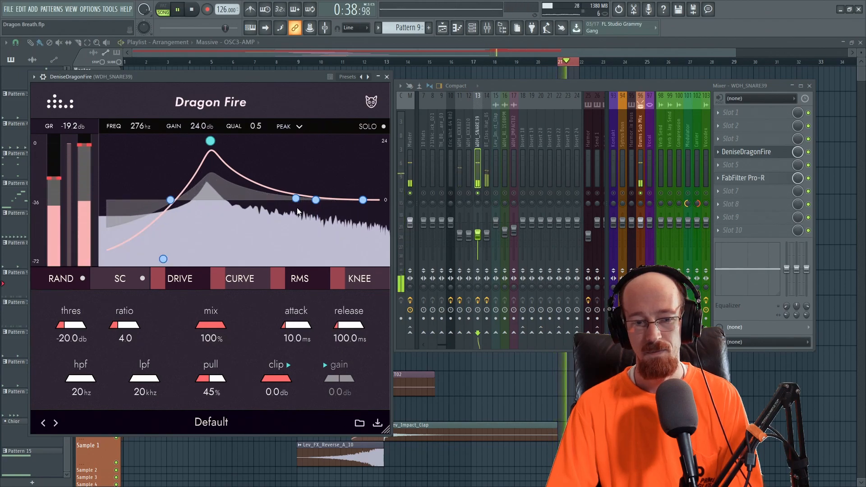
key(space)
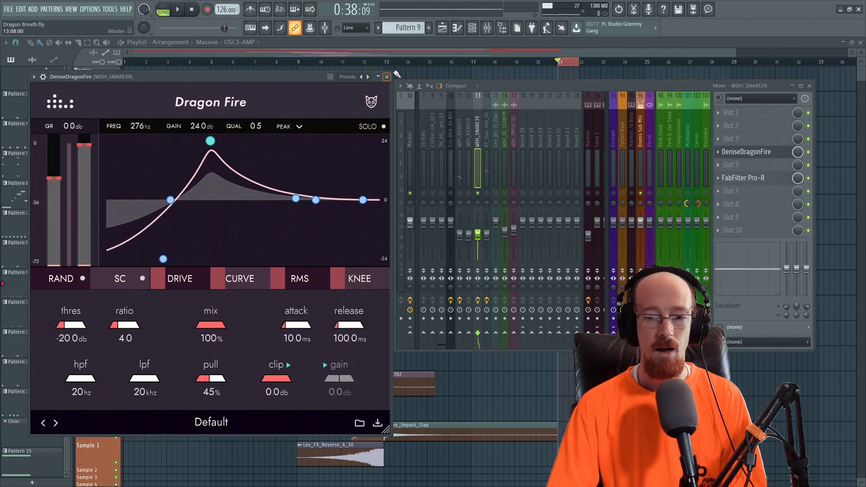
- Close the snare's Dragon Fire and play the loop with the kicks and snare sounding together
click(386, 76)
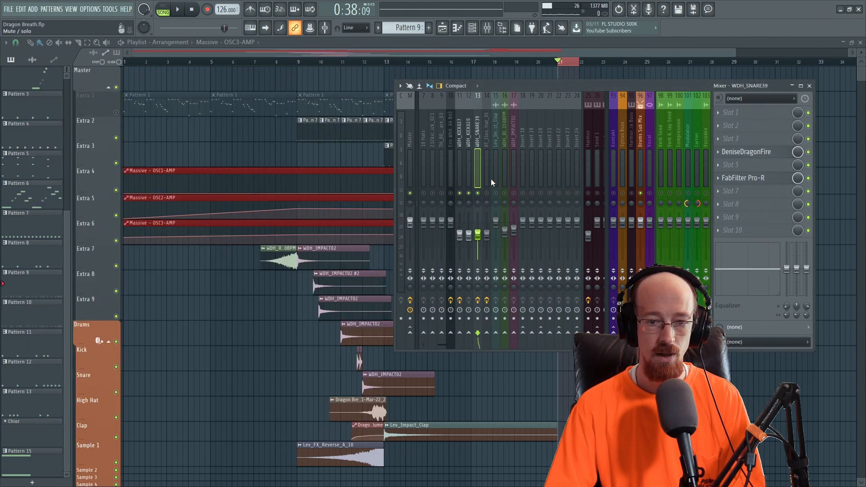
click(472, 145)
key(space)
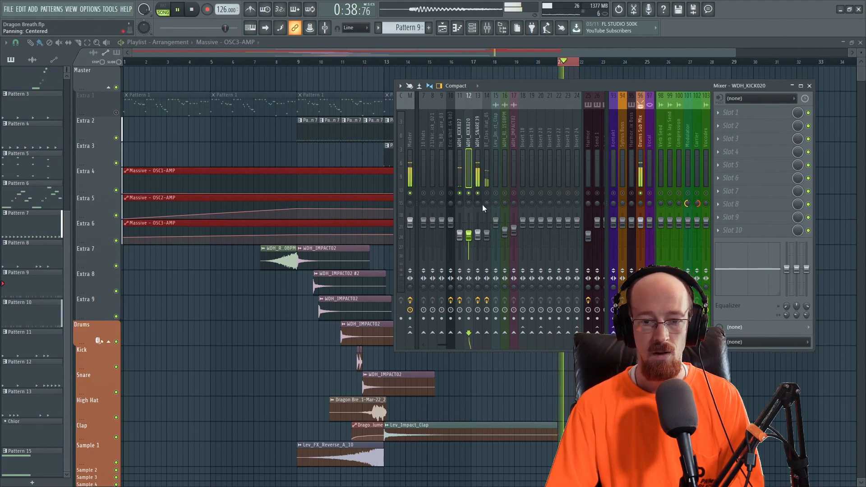
key(space)
- Route the drum tracks, starting from WDH_KICK027, to mixer Insert 19 and name that insert DRUM BUSS
click(461, 162)
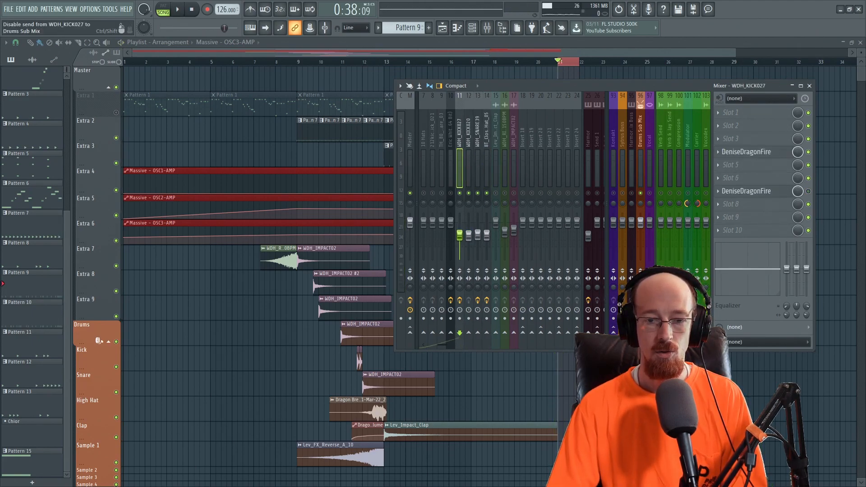
click(532, 333)
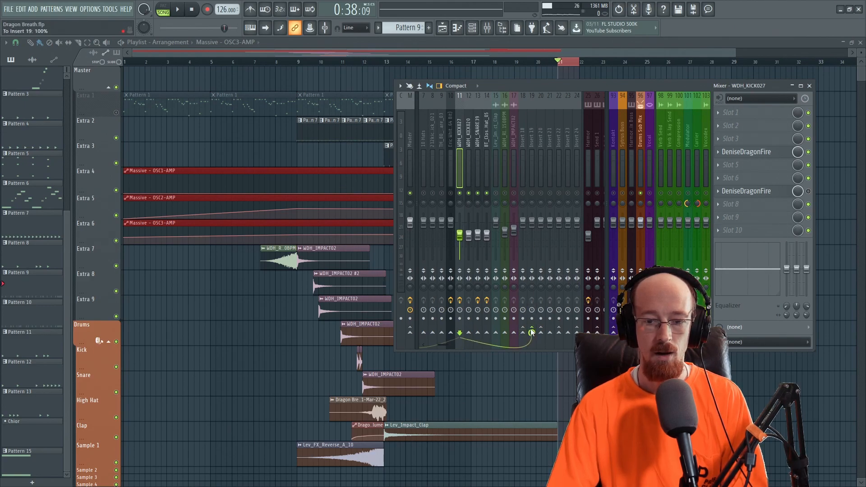
double_click(530, 133)
text(DRUM BUSS)
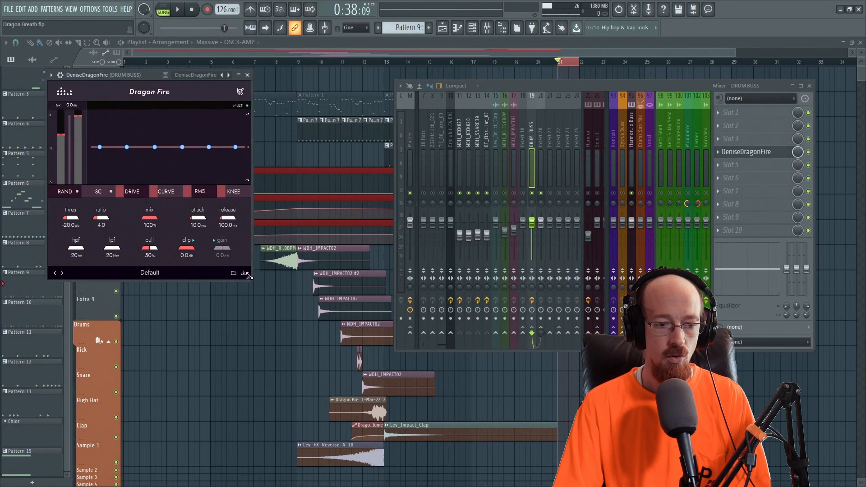
- Enlarge the DRUM BUSS Dragon Fire window and shape its EQ with a gentle high-end lift and a 139 Hz filter at 0.3 dB
drag(249, 276, 360, 387)
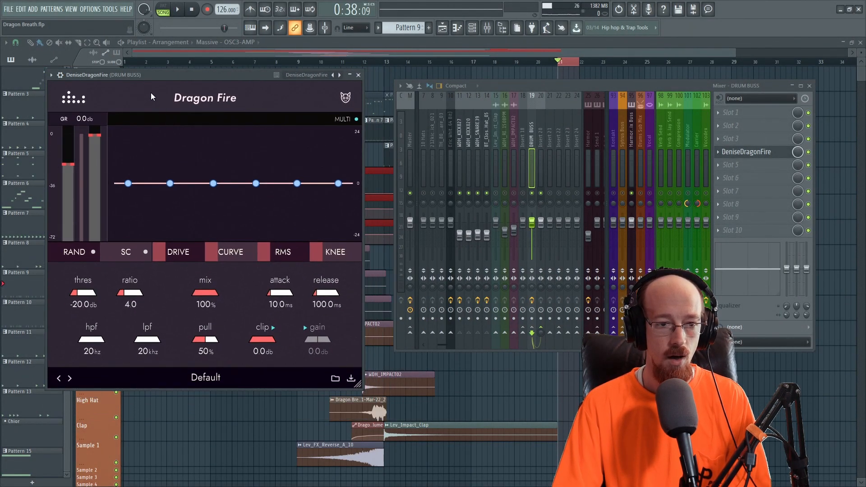
drag(190, 76, 183, 74)
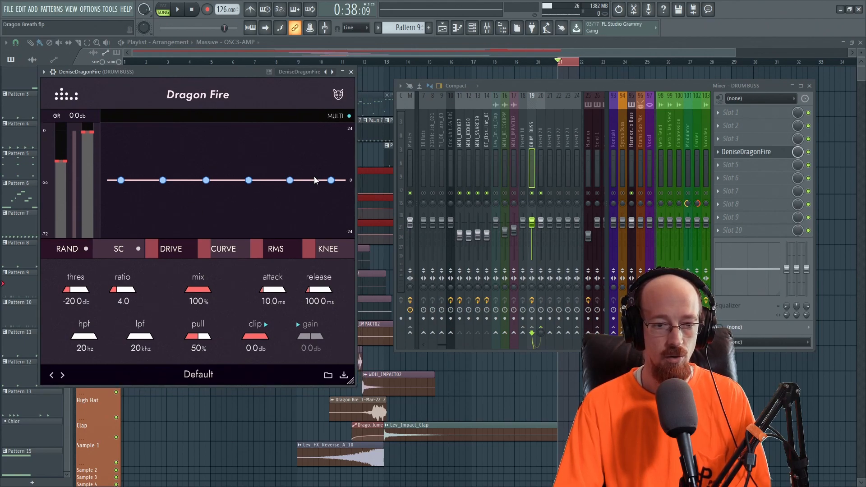
drag(331, 182, 258, 172)
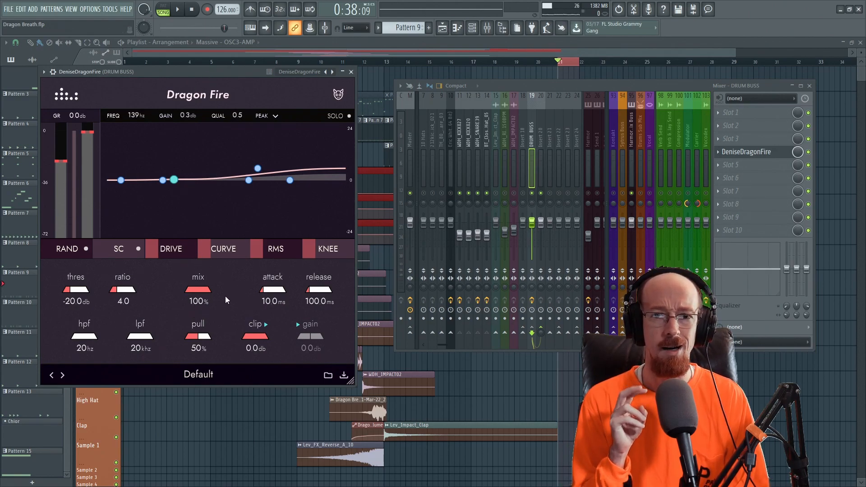
mouse_move(179, 251)
- Set the drum buss pull to 0% and its gain to 7.7 dB, and play the loop
drag(202, 339, 204, 362)
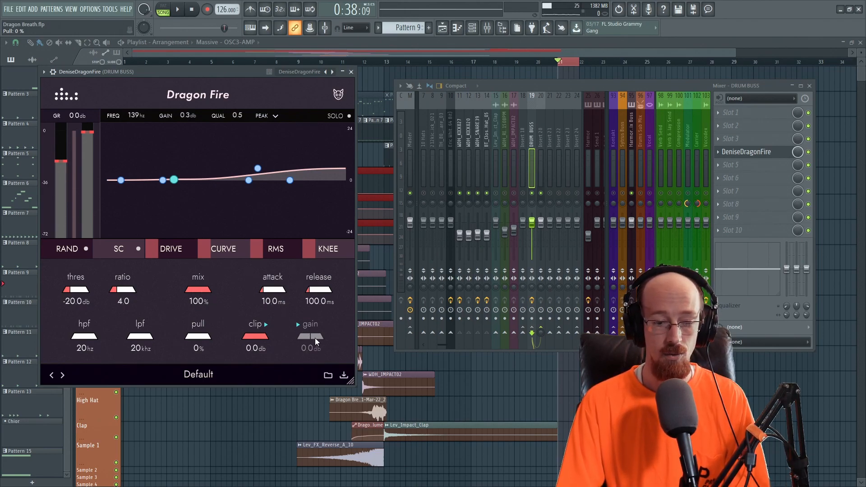
drag(315, 338, 316, 334)
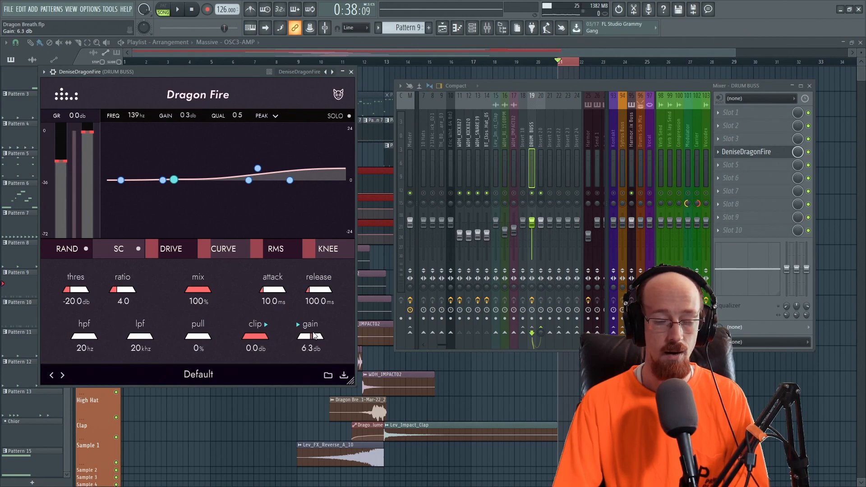
key(space)
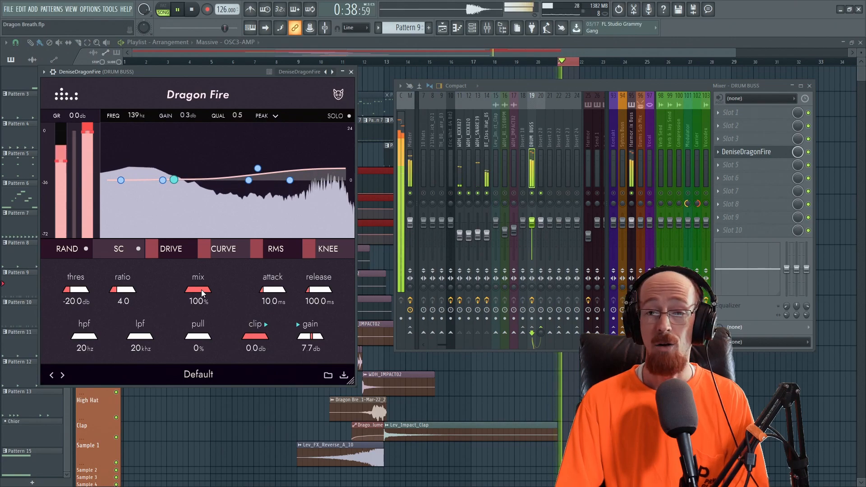
- Lower the drum buss mix to 0%, and compare the loop with Dragon Fire enabled and bypassed
drag(201, 289, 219, 311)
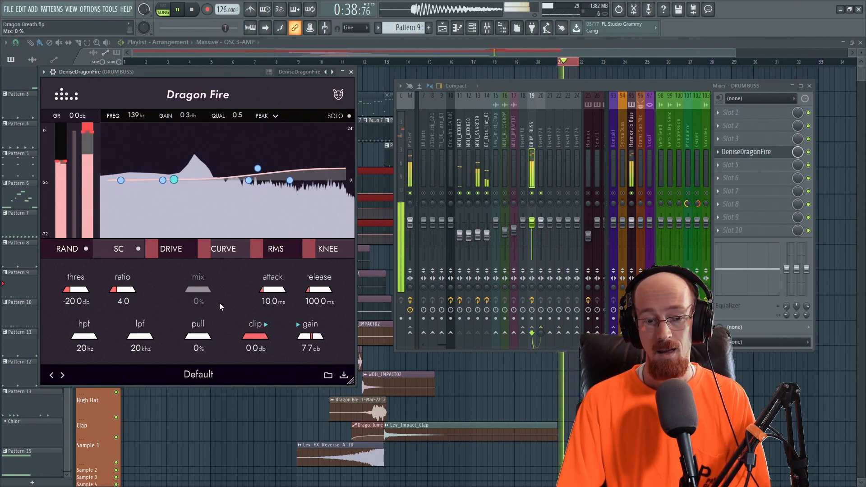
key(space)
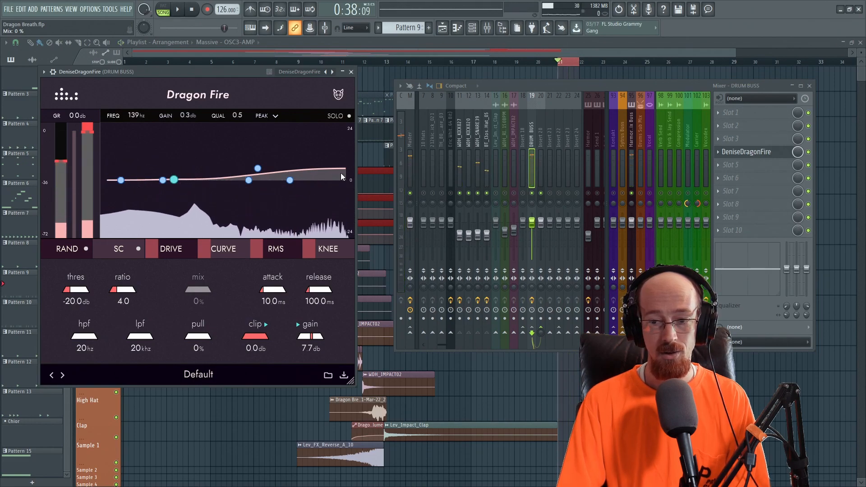
click(807, 152)
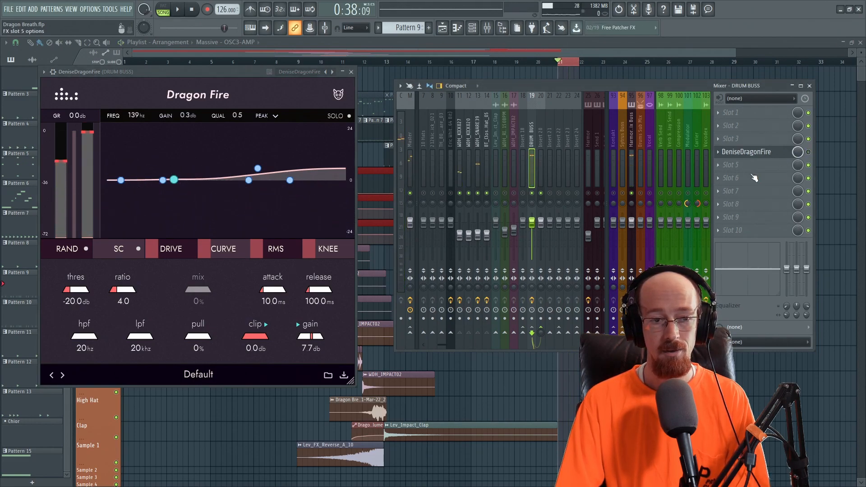
key(space)
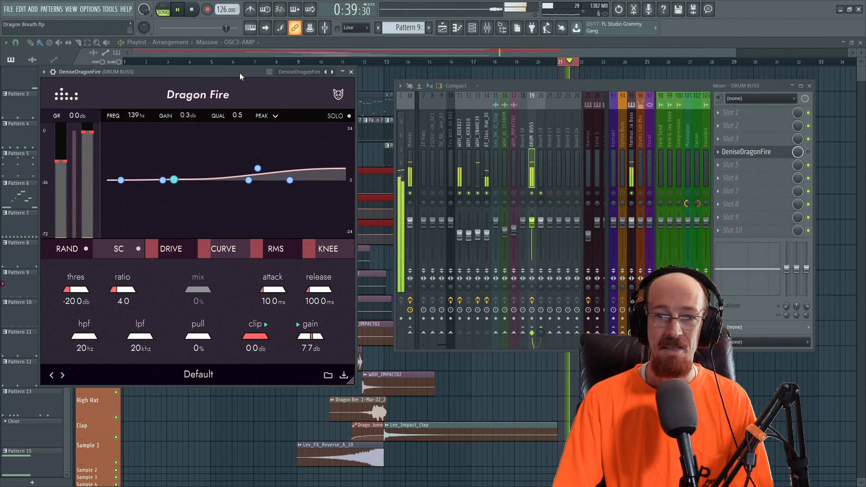
key(space)
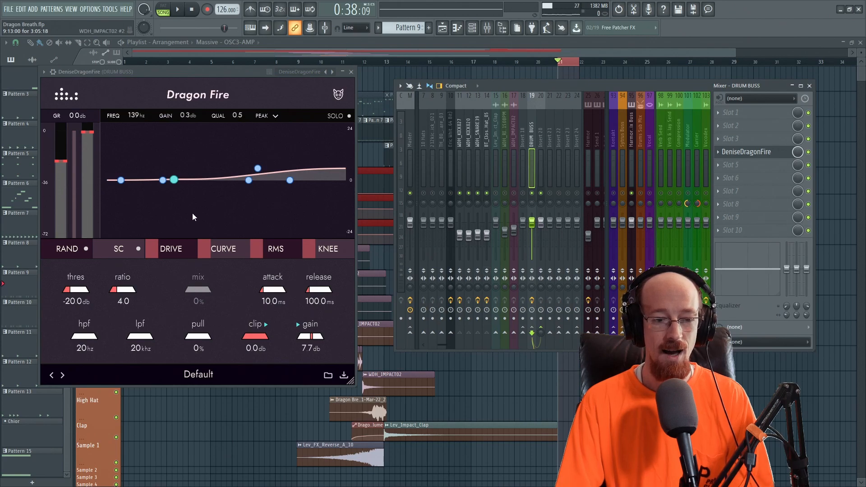
- Reset the drum buss gain to 0 dB, lower its clip to -19.3 dB and play the loop
drag(296, 334, 316, 340)
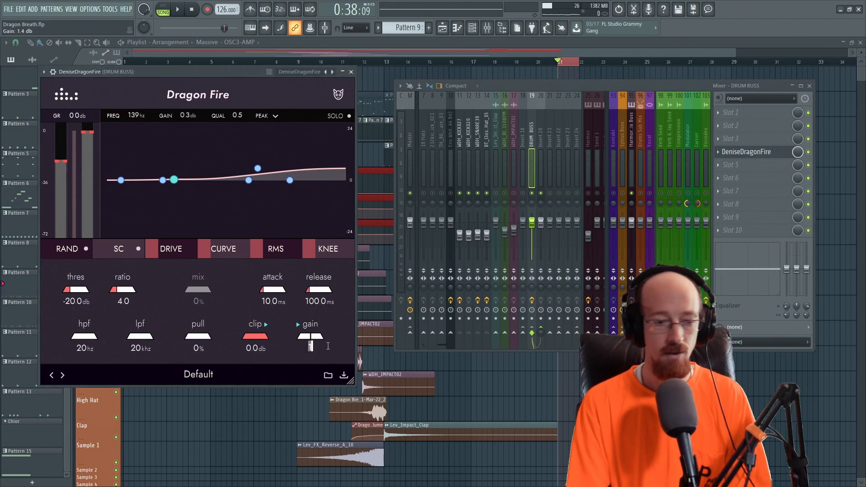
text(0)
key(Return)
drag(264, 331, 258, 351)
key(space)
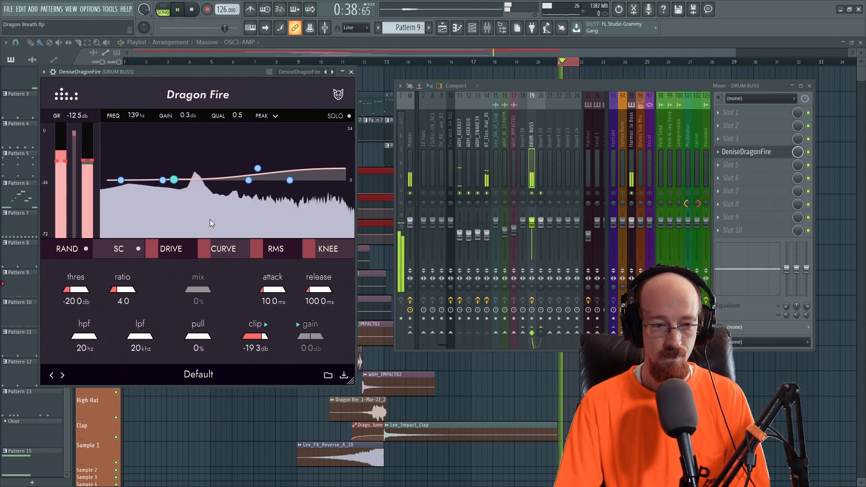
- Set Dragon Fire's clip to -20.9 dB, its mix to 74% and its mixer slot mix level to 50% during playback
drag(194, 286, 196, 223)
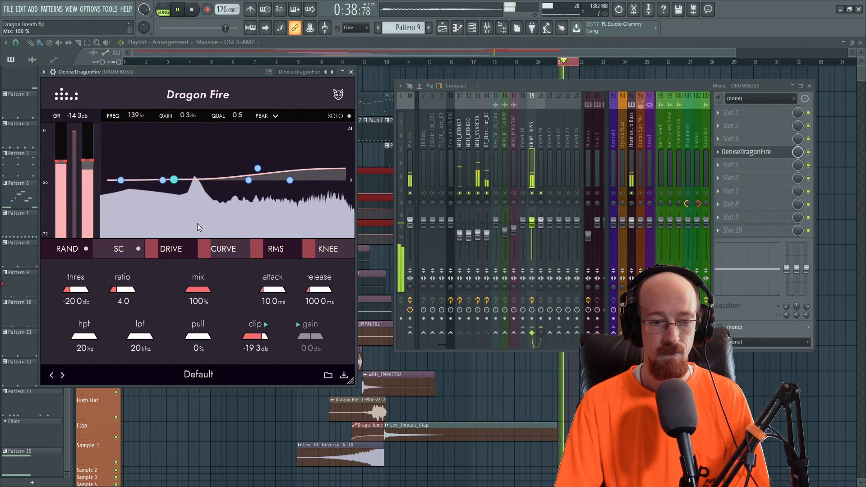
drag(255, 335, 255, 337)
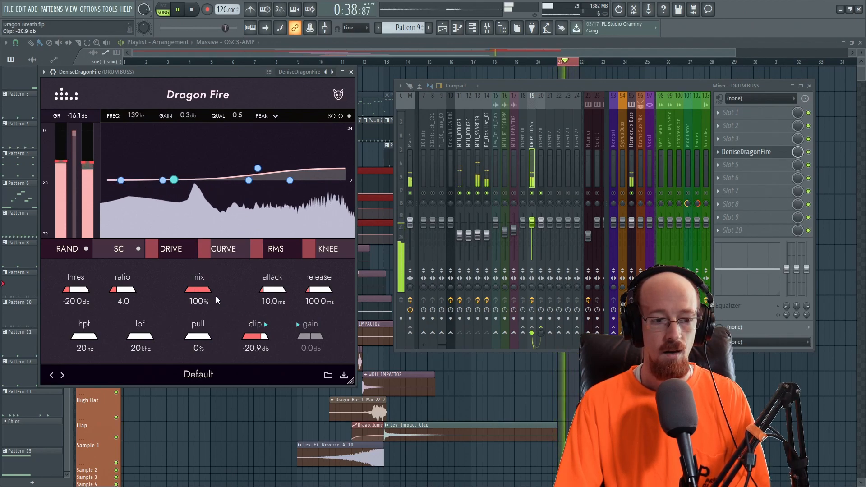
drag(199, 291, 198, 303)
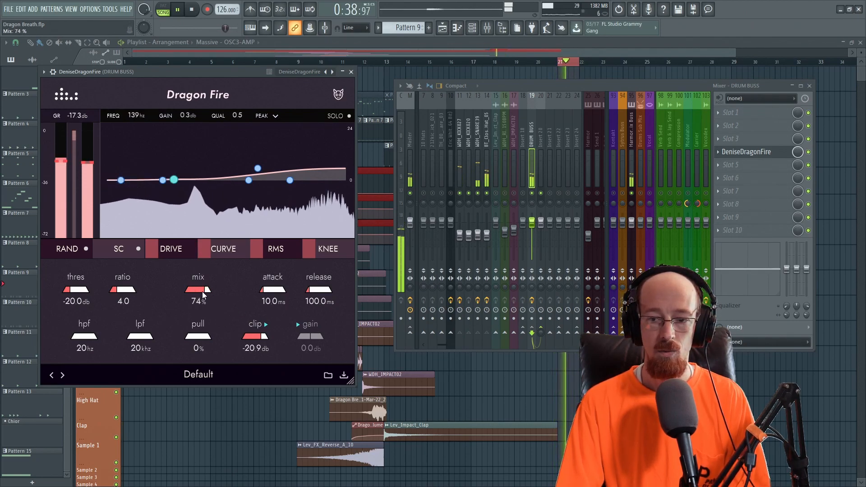
drag(798, 152, 797, 163)
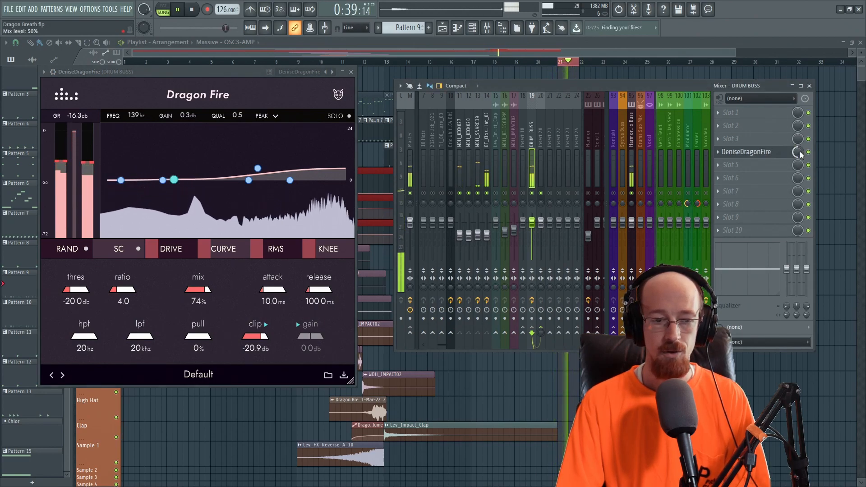
- Move the drum buss high shelf to 700 Hz at 5.5 dB, and set the mix to 100% and clip to 0.0 dB
drag(248, 180, 230, 168)
drag(195, 301, 196, 269)
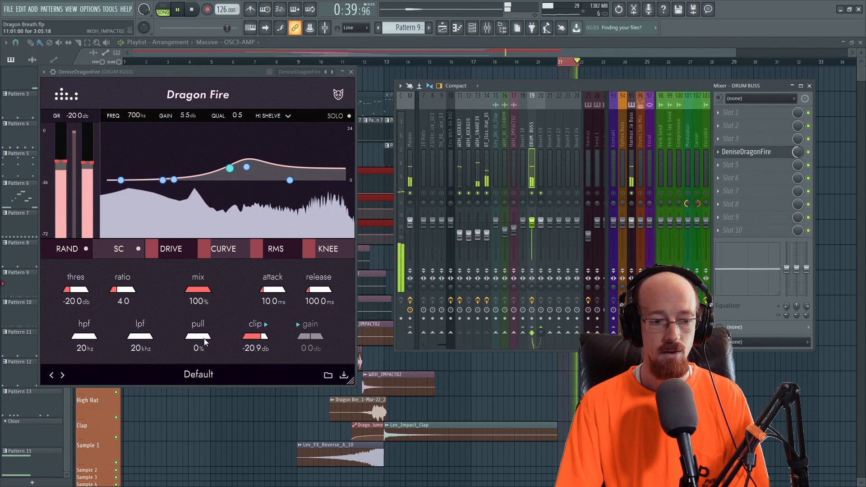
drag(259, 338, 267, 328)
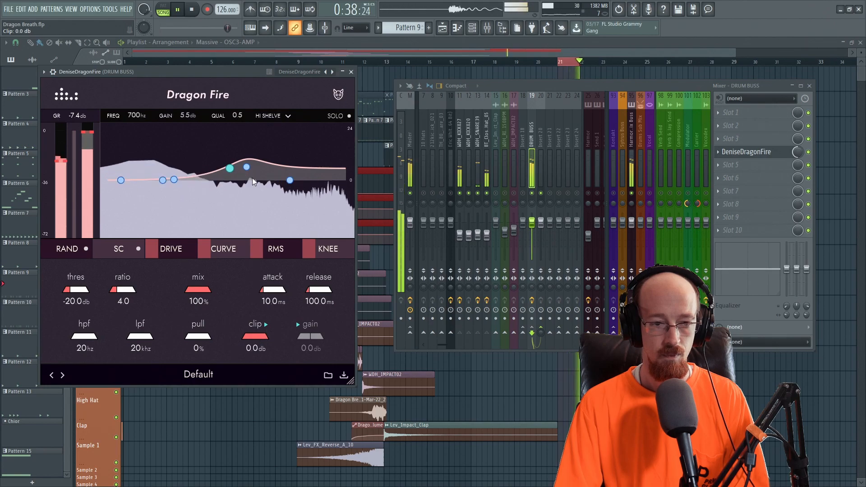
- Set the high shelf to 595 Hz at 3.9 dB, the 1.1 kHz peak to 4.2 dB, threshold to -26.3 dB, ratio to 4.2 and mix to 66%
mouse_move(230, 169)
mouse_down()
mouse_move(245, 168)
mouse_move(189, 149)
mouse_move(225, 171)
mouse_up()
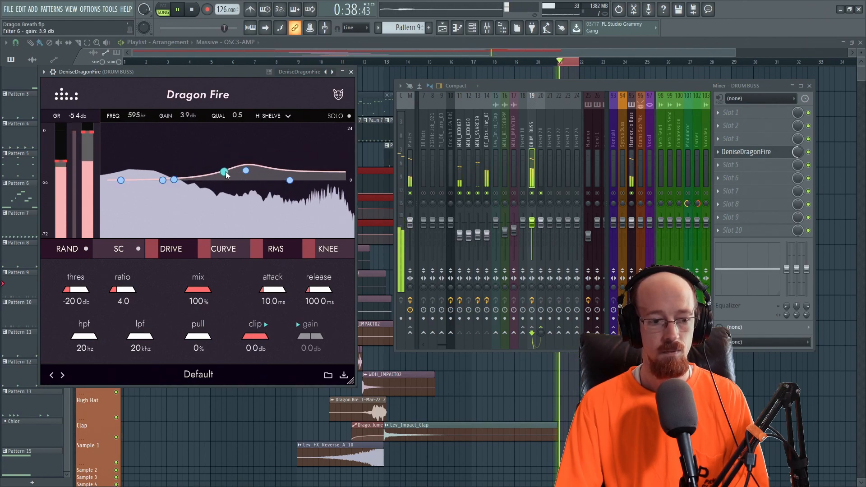
drag(214, 292, 200, 301)
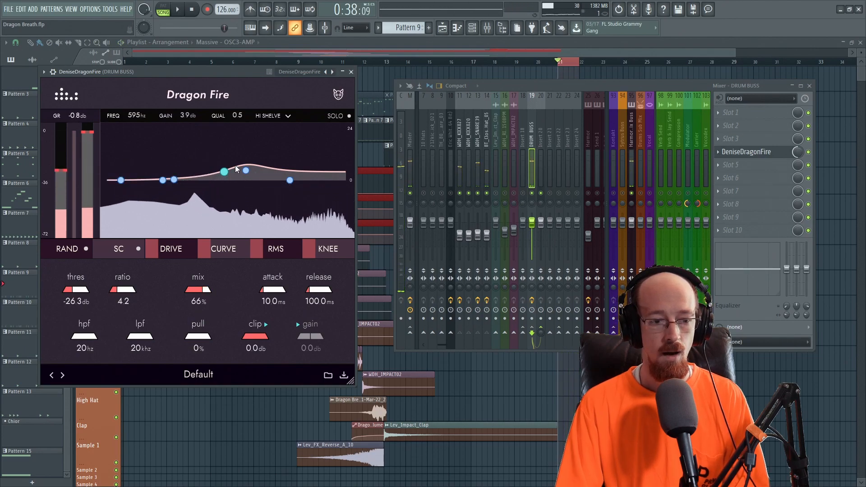
drag(246, 170, 246, 171)
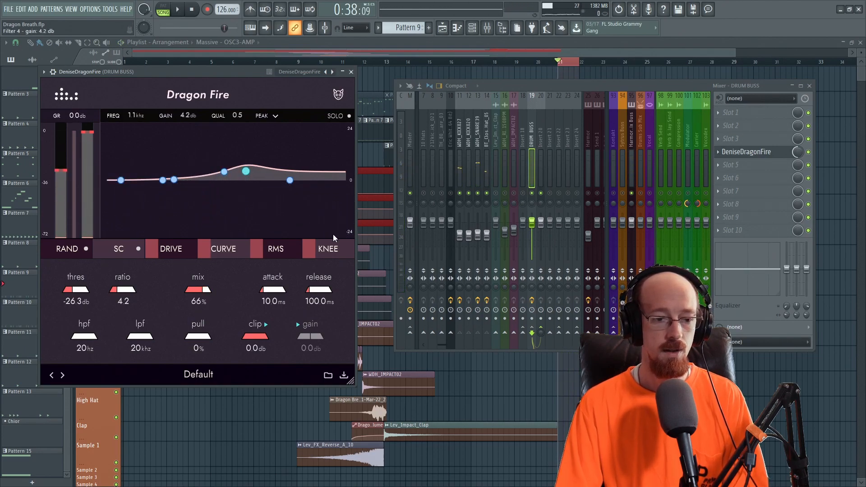
- Try the drum buss curve at 100%, lower it to its minimum and audition the loop
drag(223, 248, 229, 243)
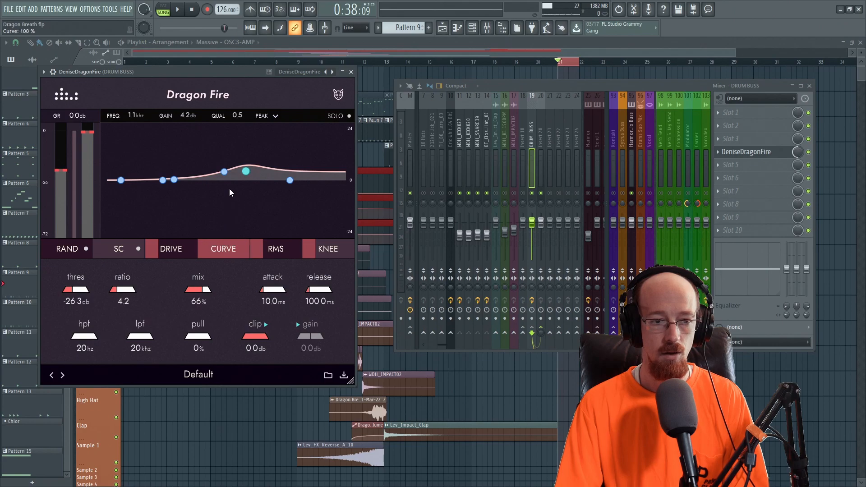
key(space)
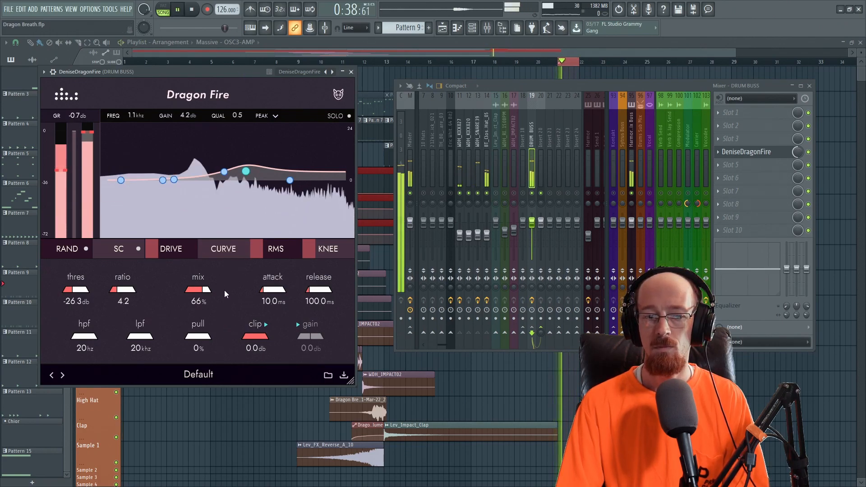
key(space)
- Compare the loop with the drum buss curve at 100% and back at its minimum
drag(222, 249, 229, 181)
key(space)
key(space)
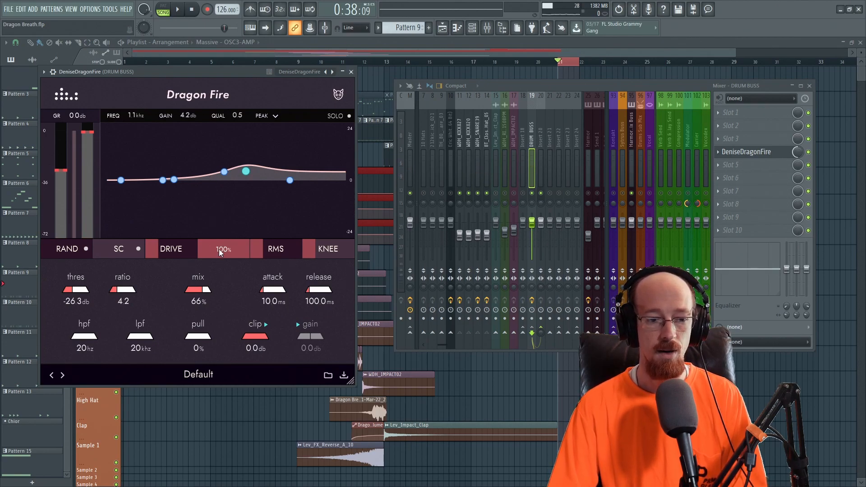
drag(223, 257, 220, 295)
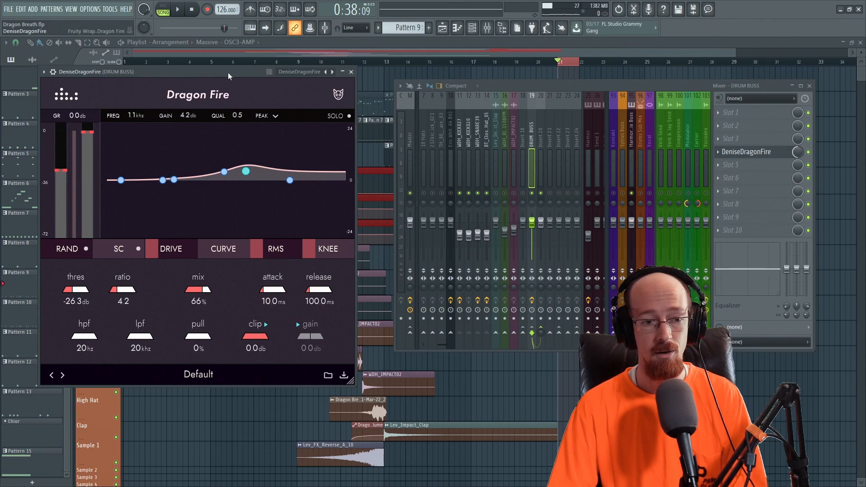
key(space)
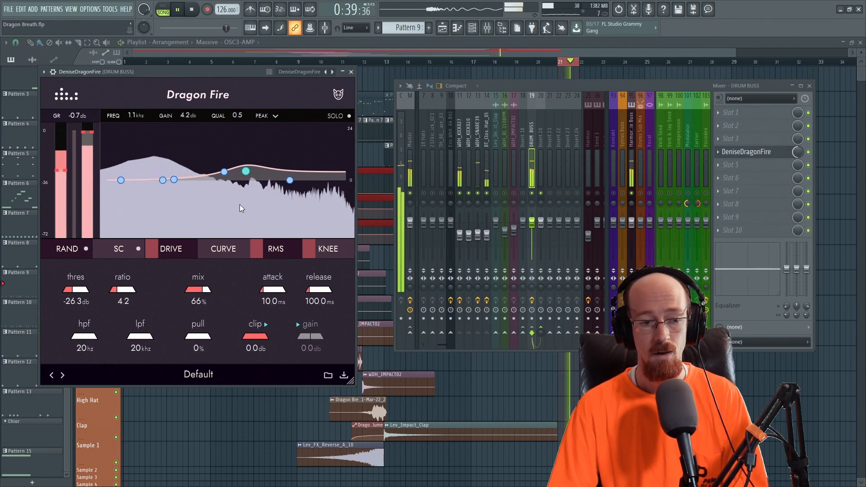
- Raise the drum buss curve to 100% and audition the loop
drag(227, 247, 231, 148)
key(space)
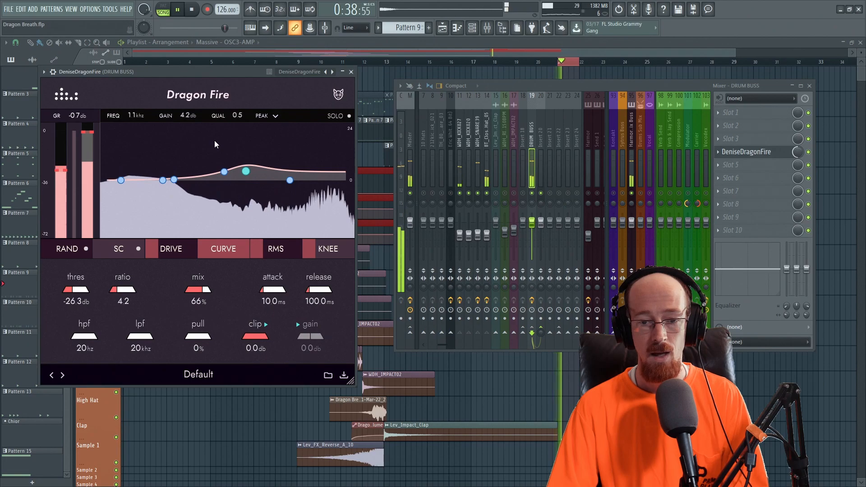
- Adjust the space control of the snare track's FabFilter Pro-R reverb, close it and audition the loop
click(478, 131)
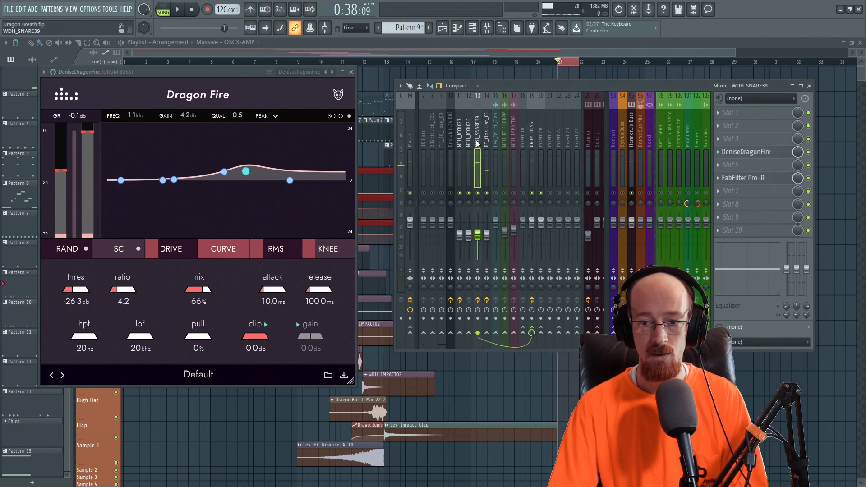
click(760, 179)
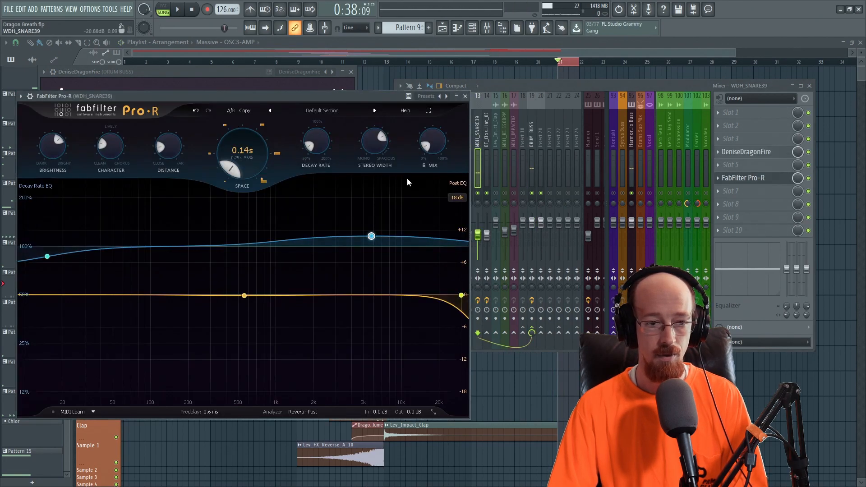
mouse_move(248, 153)
mouse_down()
mouse_move(278, 148)
mouse_move(258, 150)
mouse_up()
key(space)
click(465, 96)
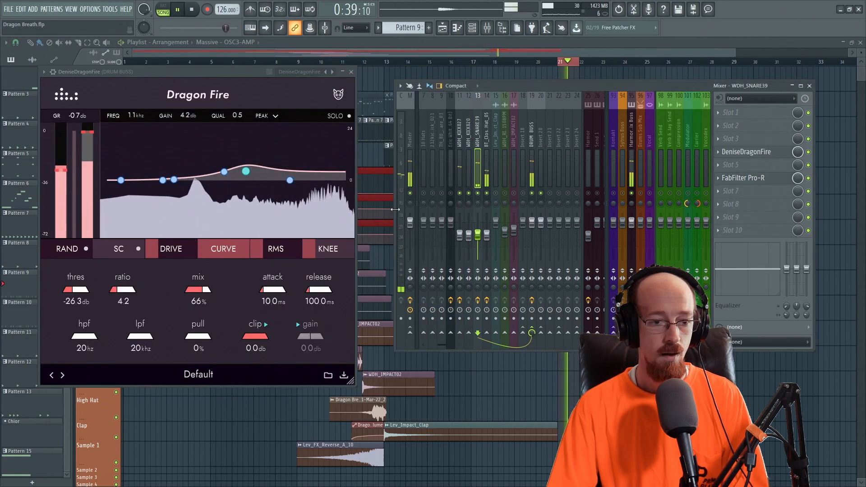
key(space)
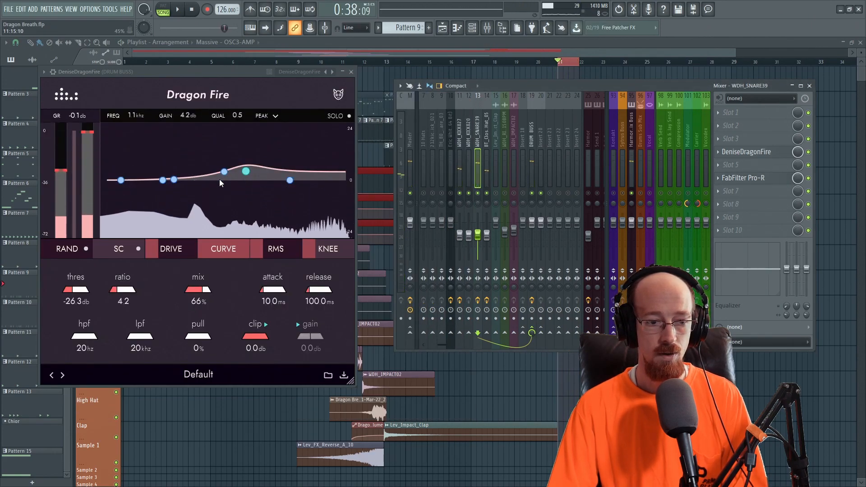
- Compare the drum buss loop with the curve at its minimum and at 100%, and lower the knee to 0%
click(226, 249)
key(space)
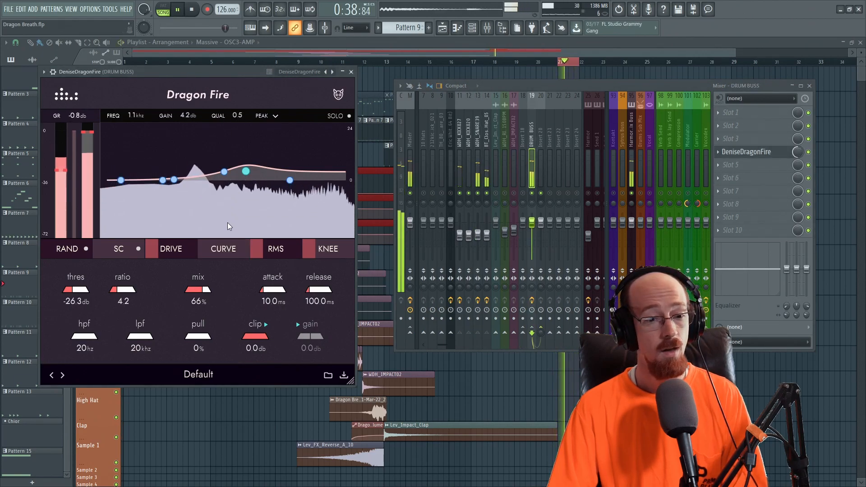
click(226, 249)
key(space)
key(space)
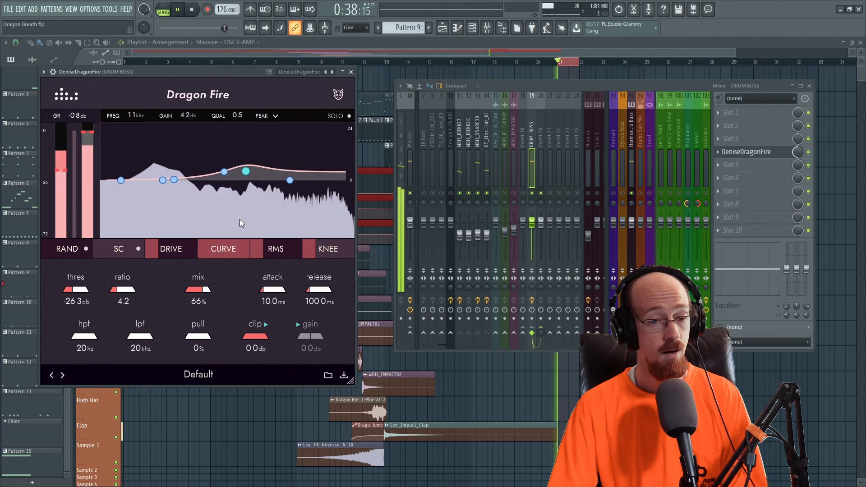
key(space)
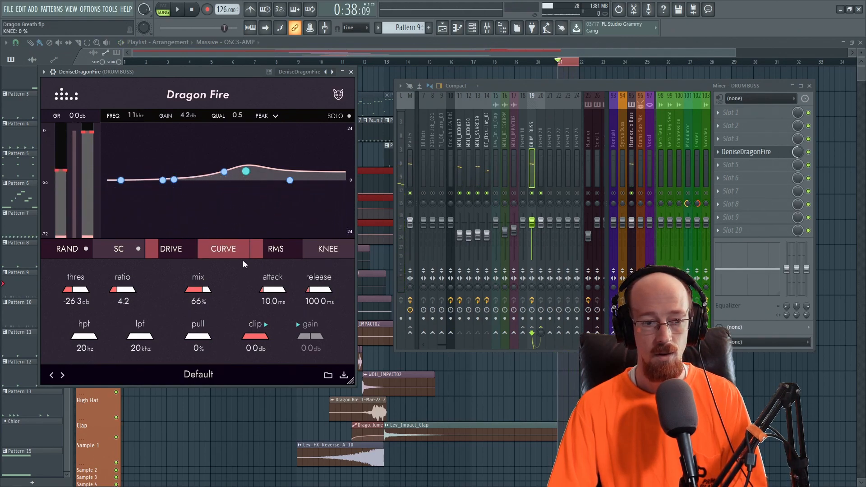
- Set the drum buss high shelf to 389 Hz at 19.5 dB, lower the curve to its minimum and audition the loop
key(space)
drag(224, 172, 210, 138)
key(space)
drag(233, 242, 219, 300)
key(space)
key(space)
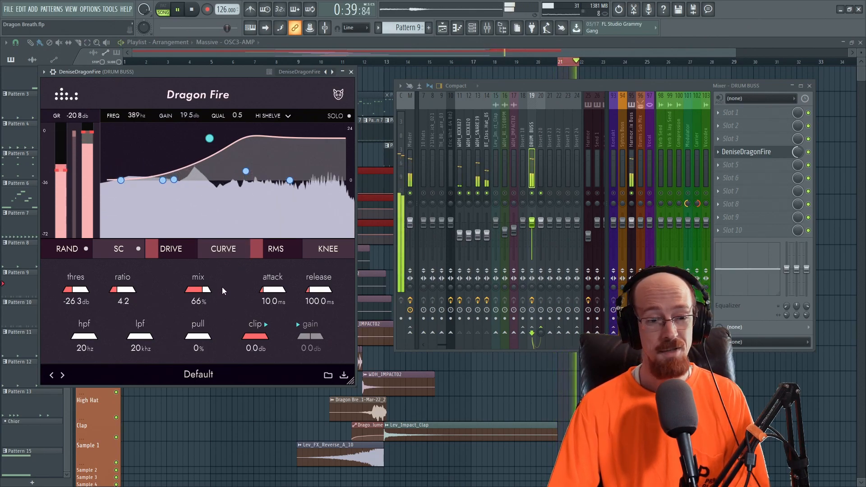
- Compare the high-shelf-boosted loop with the drum buss curve at 100% and at its minimum, ending at 100%
key(space)
key(space)
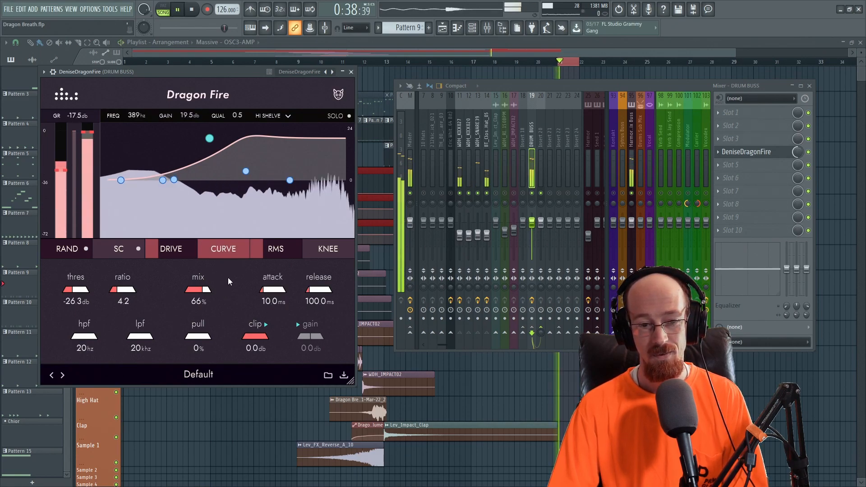
drag(231, 255, 232, 253)
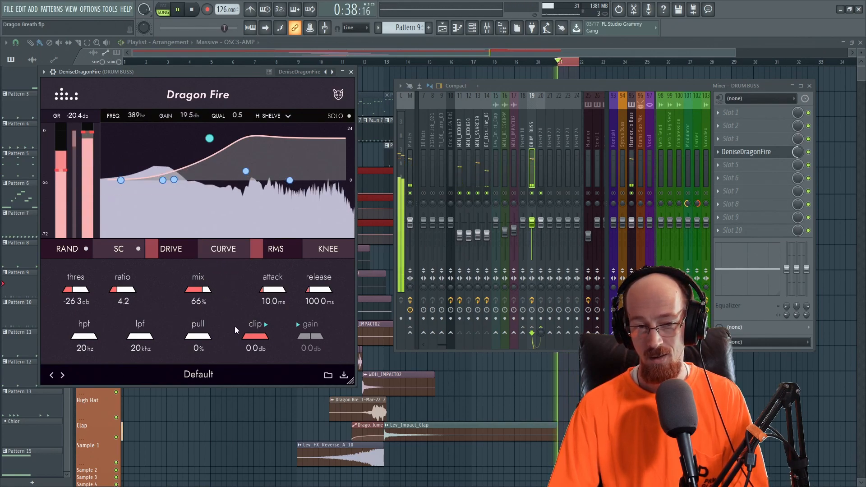
key(space)
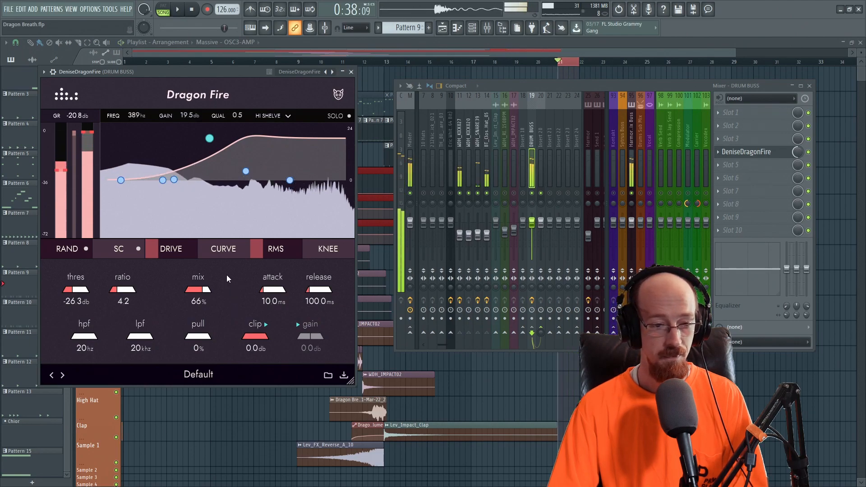
mouse_move(226, 251)
mouse_down()
mouse_move(228, 201)
mouse_move(229, 247)
mouse_up()
key(space)
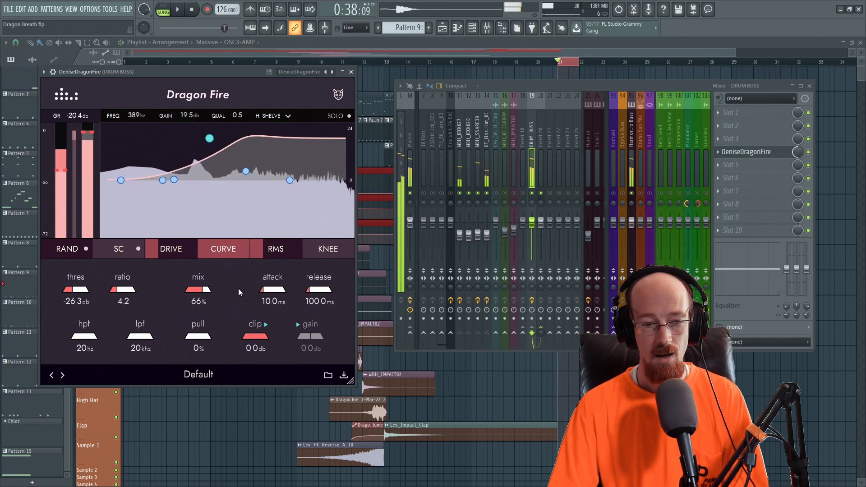
key(space)
- Compare the drum buss loop with the knee at 100% and at 0%
click(323, 250)
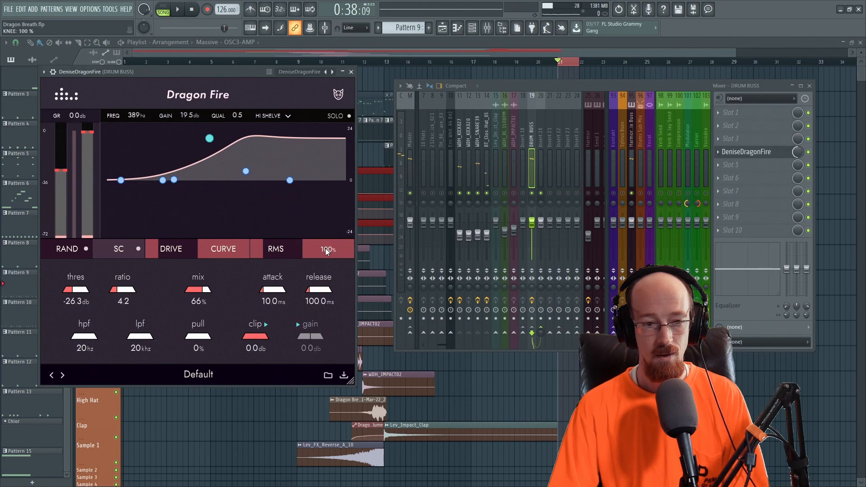
key(space)
key(space)
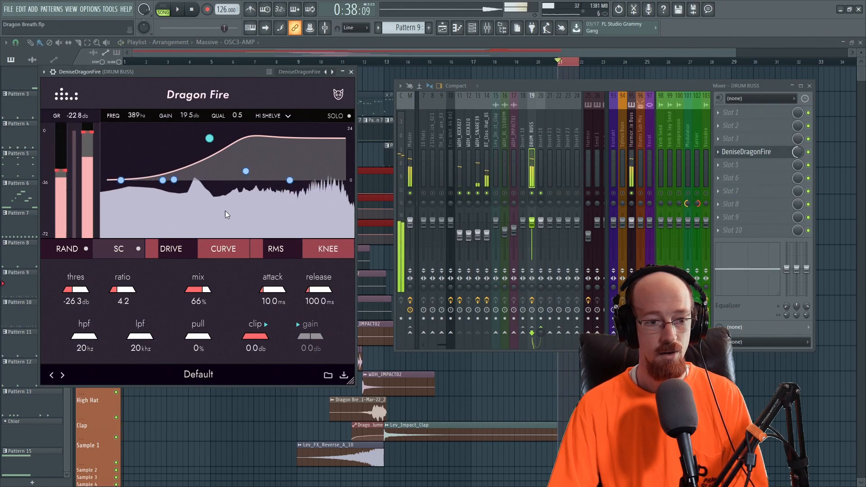
key(space)
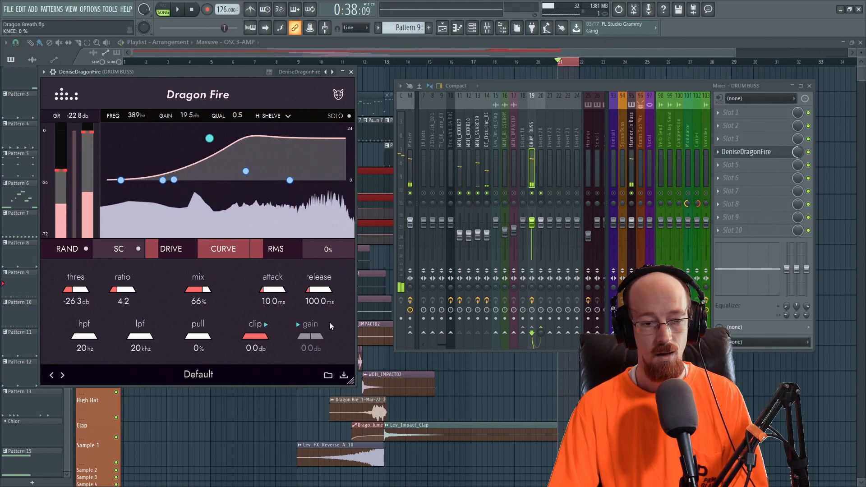
key(space)
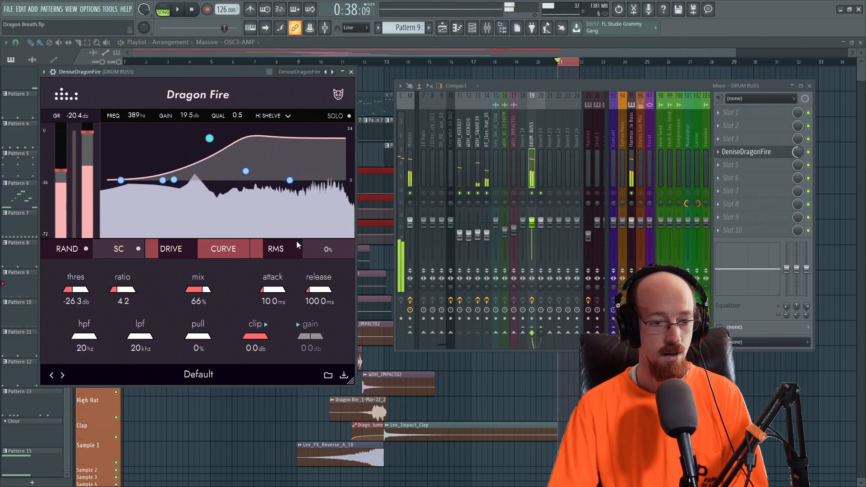
- Set the drum buss drive to 100% and compare the loop with the knee at 100% and at 0%
key(space)
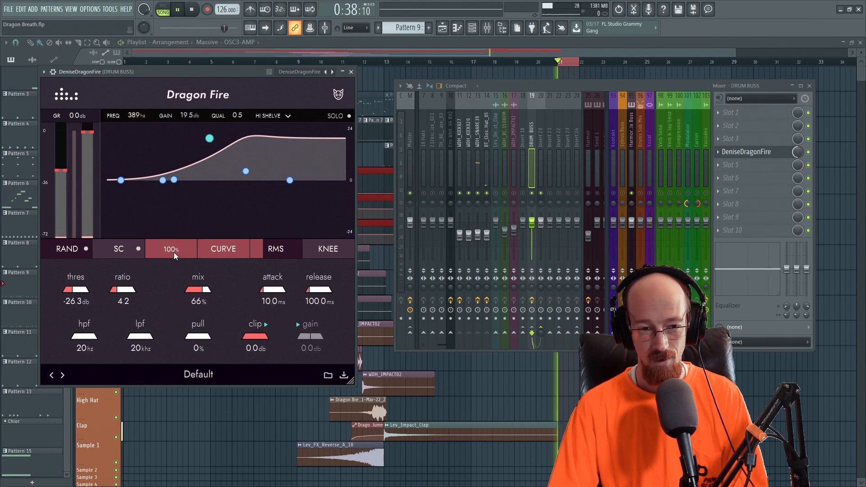
drag(326, 249, 330, 230)
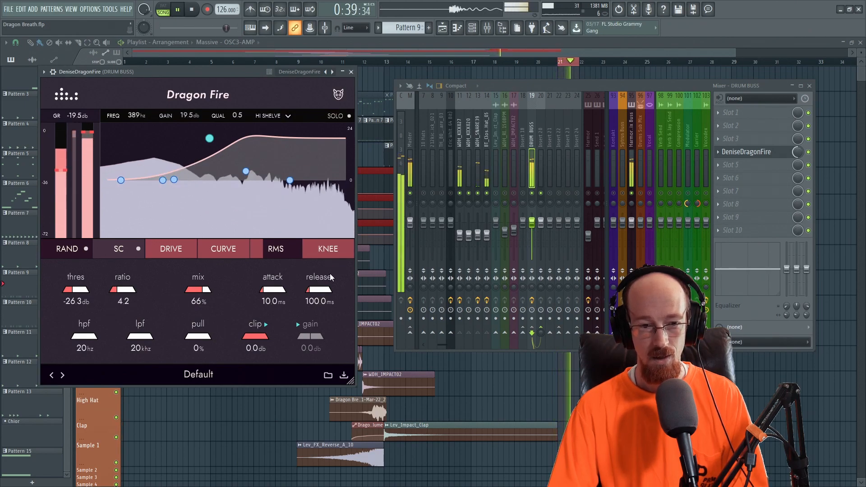
key(space)
drag(336, 251, 329, 293)
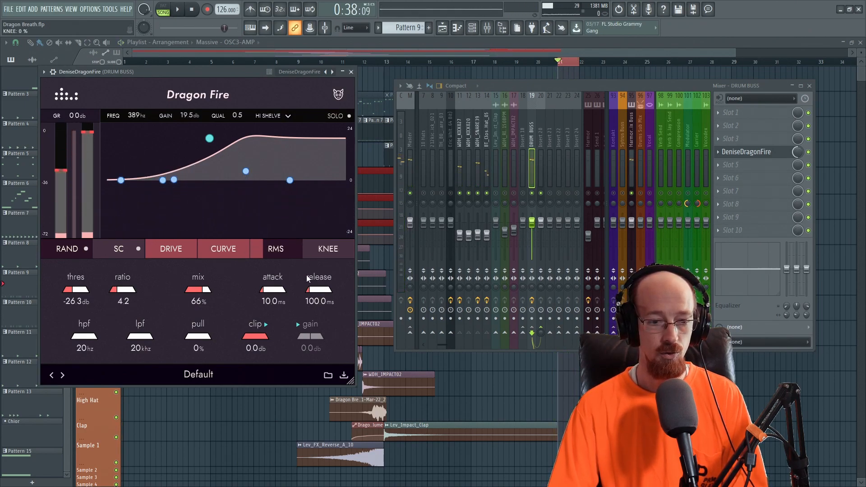
- Set the drum buss drive to 0% and the curve to 33%
drag(182, 247, 167, 305)
drag(230, 250, 204, 292)
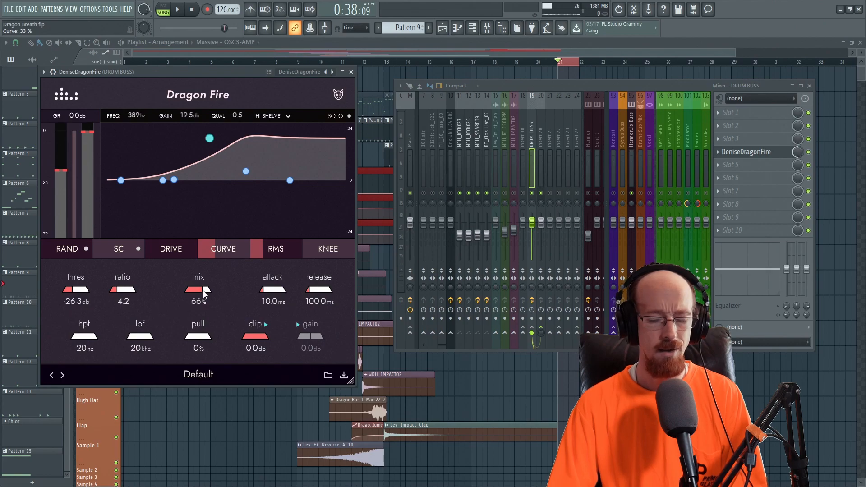
- Set the drum buss mix, curve, knee and drive all to 100% and audition the loop
double_click(201, 292)
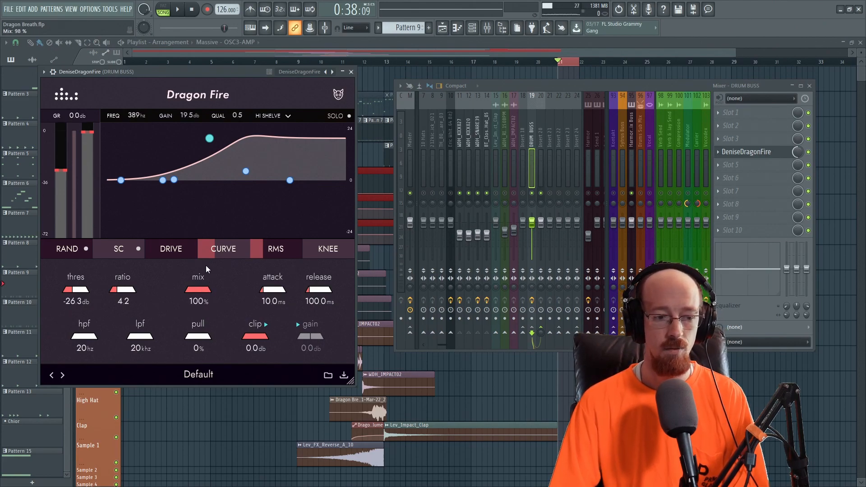
double_click(228, 250)
double_click(320, 246)
double_click(180, 249)
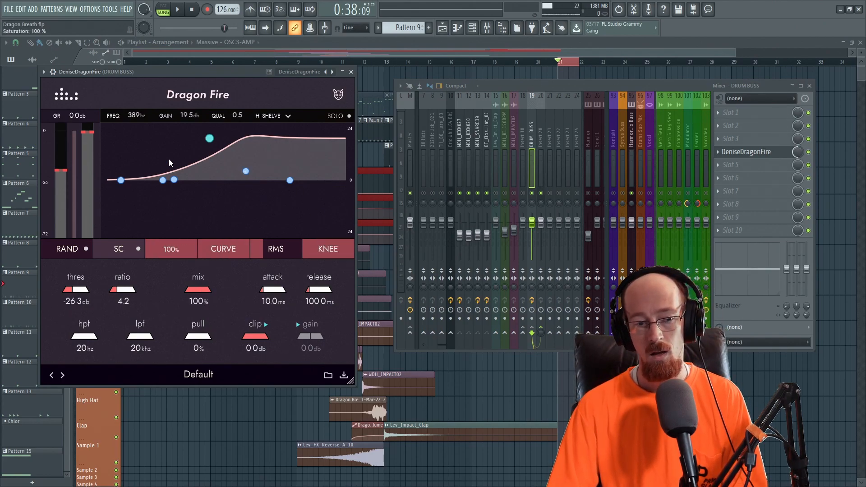
key(space)
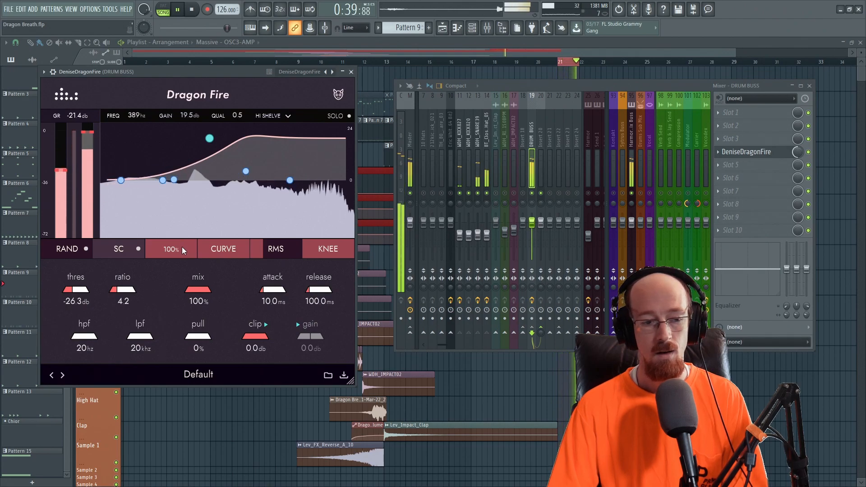
key(space)
- Set the drum buss knee to 27%, mix to 54%, drive to 0% and curve to 56%, auditioning the loop
drag(331, 245, 326, 256)
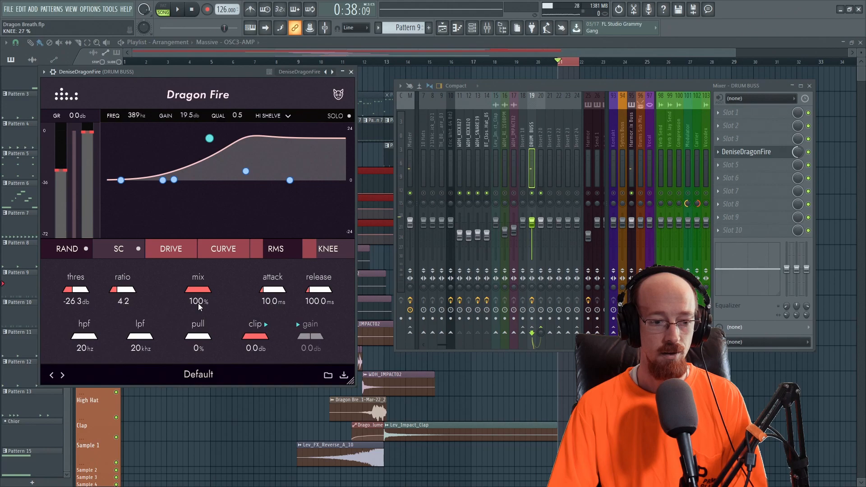
drag(194, 291, 192, 302)
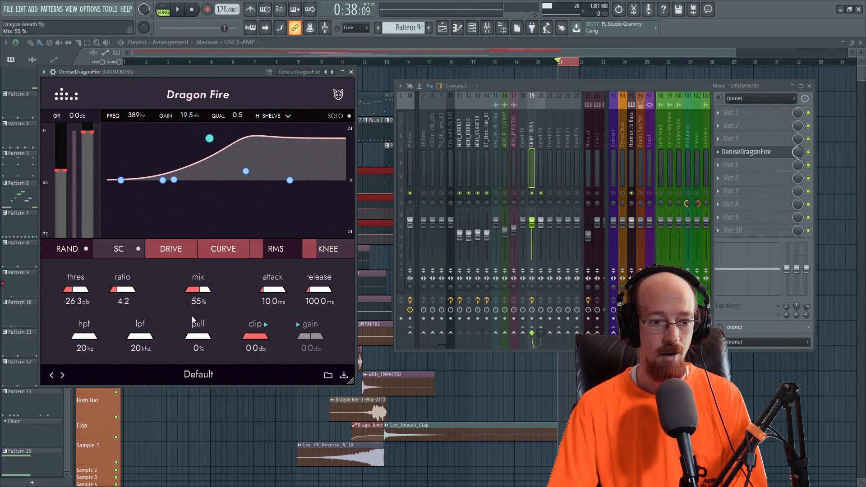
drag(193, 257, 171, 299)
key(space)
key(space)
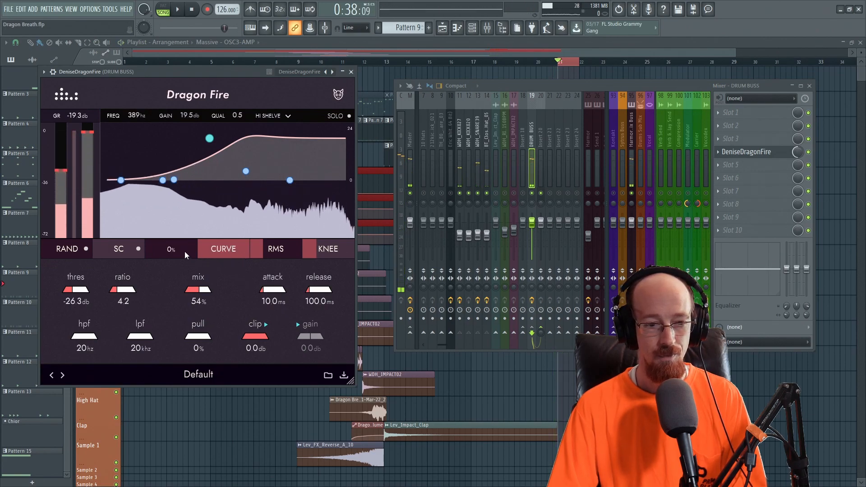
mouse_move(221, 251)
mouse_down()
mouse_move(232, 253)
mouse_move(228, 265)
mouse_up()
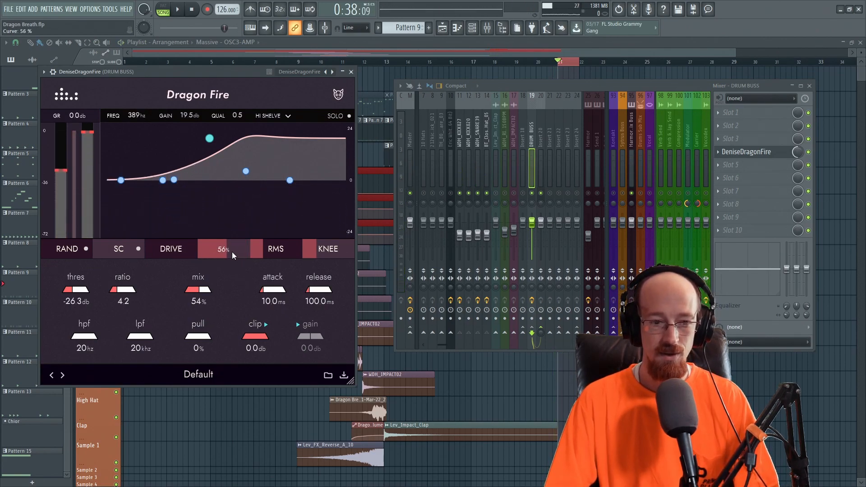
- Lower the drum buss high shelf boost and set the 3.5 kHz peak to -0.3 dB
drag(209, 138, 285, 185)
click(246, 171)
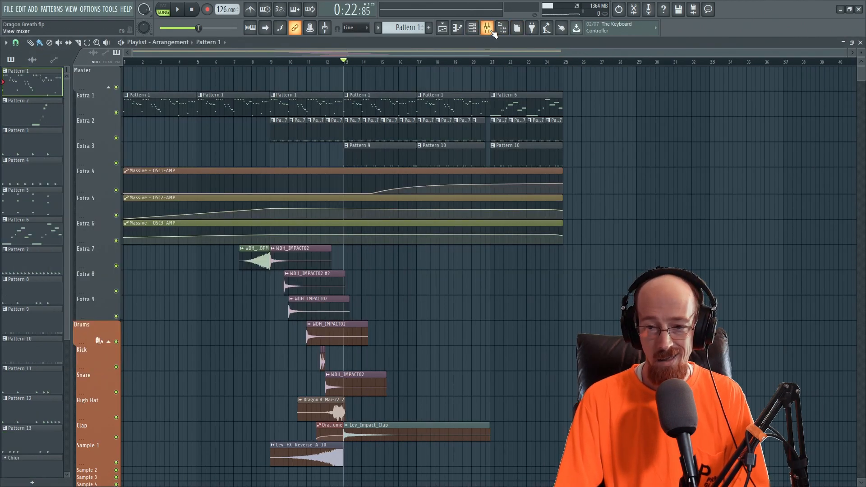
- Show the mixer and open Dragon Fire on the drum buss
click(487, 27)
click(762, 227)
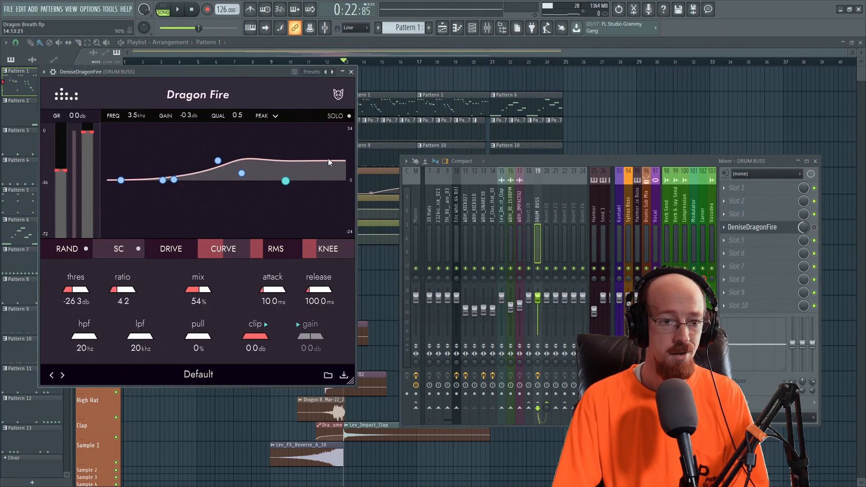